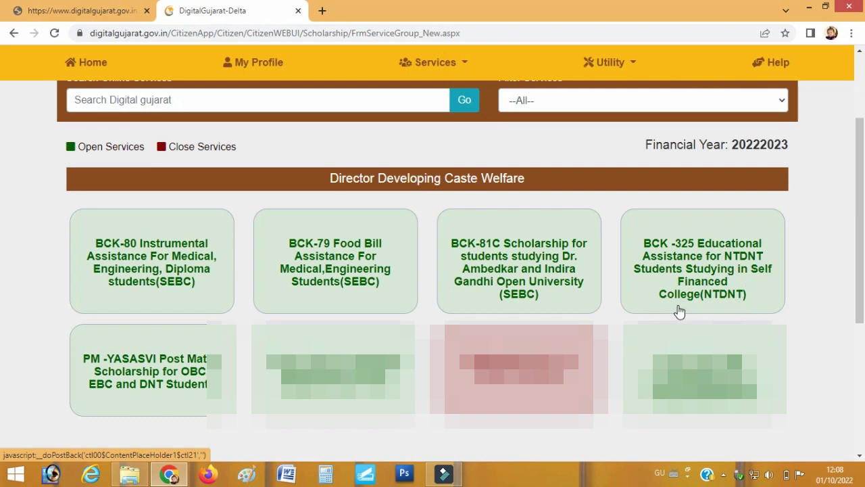
Dismiss the low-battery notification to reach the PM-YASASVI Post Matric Scholarship application page
{"action": "scroll", "coordinate": [627, 311], "scroll_direction": "down", "scroll_amount": 1}
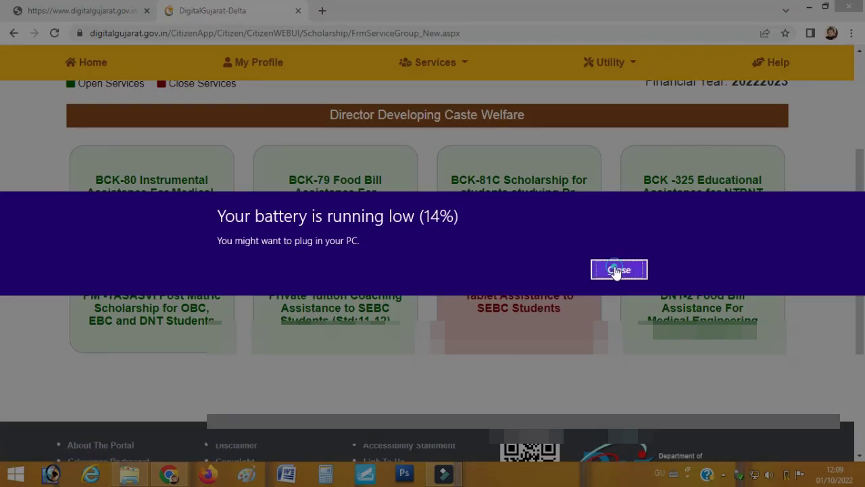
{"action": "left_click", "coordinate": [614, 269]}
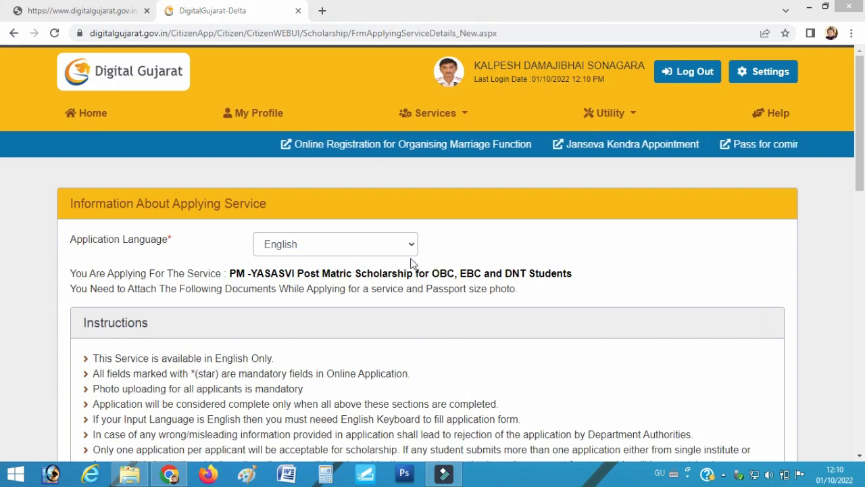
Keep English as application language, continue to the service and accept the generated Request ID
{"action": "left_click", "coordinate": [300, 244]}
{"action": "left_click", "coordinate": [299, 242]}
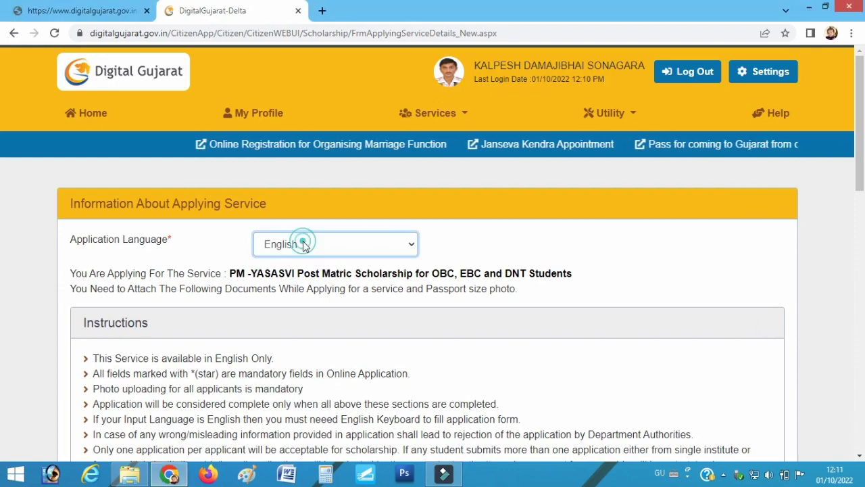
{"action": "scroll", "coordinate": [267, 283], "scroll_direction": "down", "scroll_amount": 4}
{"action": "scroll", "coordinate": [300, 244], "scroll_direction": "down", "scroll_amount": 8}
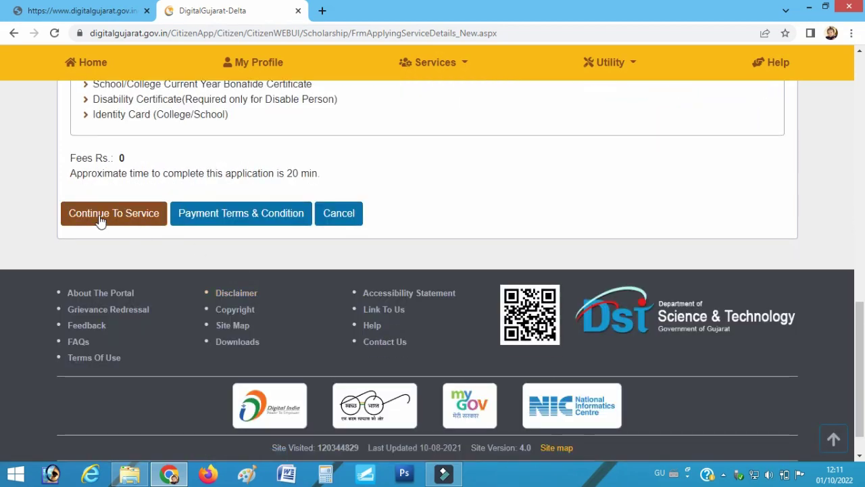
{"action": "left_click", "coordinate": [98, 216]}
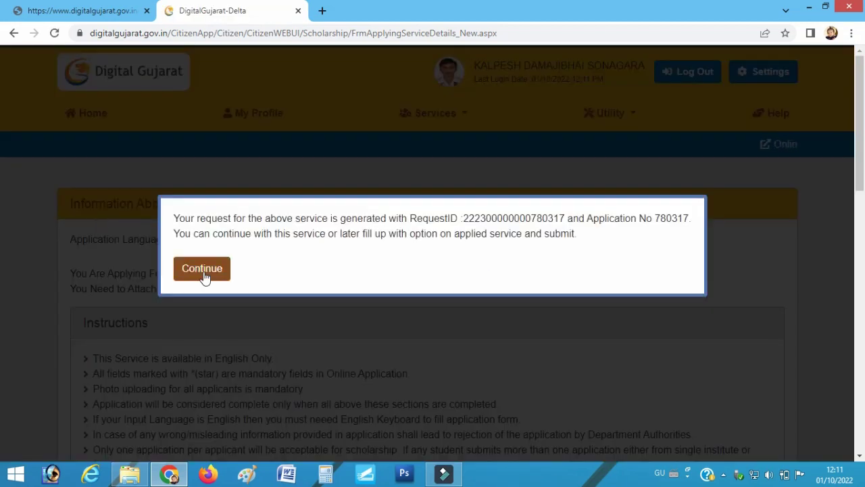
{"action": "left_click", "coordinate": [204, 270]}
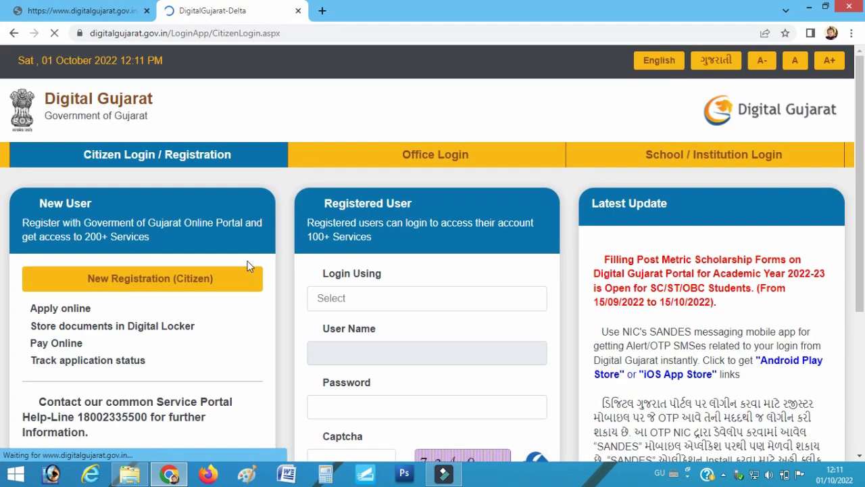
{"action": "scroll", "coordinate": [388, 299], "scroll_direction": "down", "scroll_amount": 1}
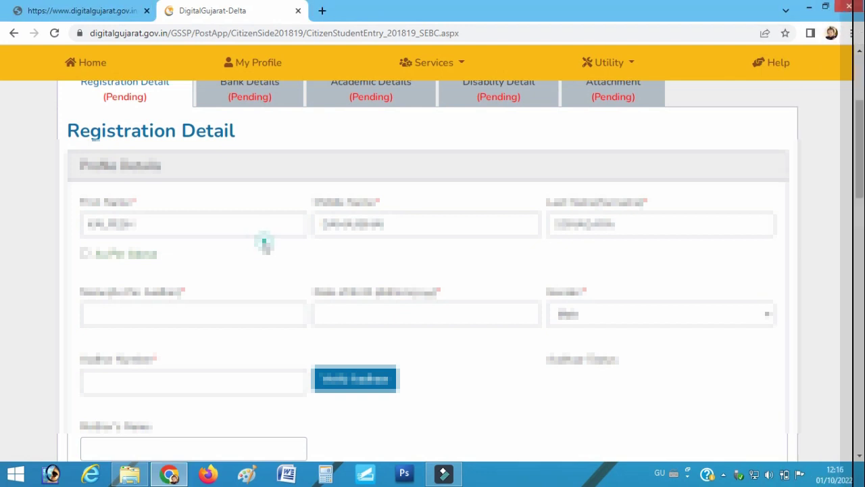
{"action": "scroll", "coordinate": [264, 244], "scroll_direction": "up", "scroll_amount": 2}
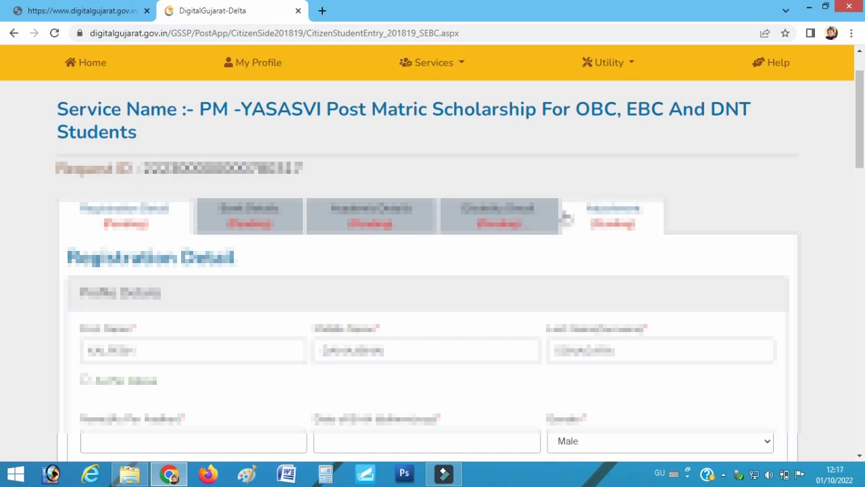
Review the pre-filled names, date of birth, gender, Aadhaar number and mother's name
{"action": "scroll", "coordinate": [528, 233], "scroll_direction": "down", "scroll_amount": 1}
{"action": "scroll", "coordinate": [518, 232], "scroll_direction": "down", "scroll_amount": 2}
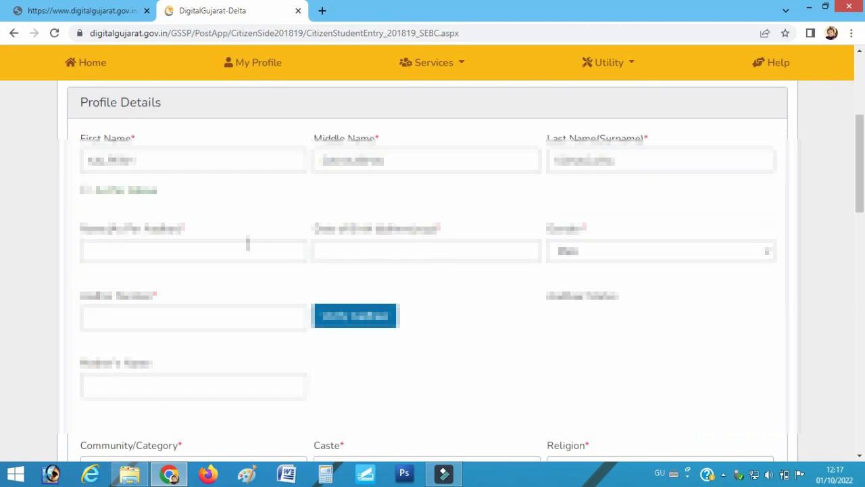
{"action": "left_click", "coordinate": [126, 159]}
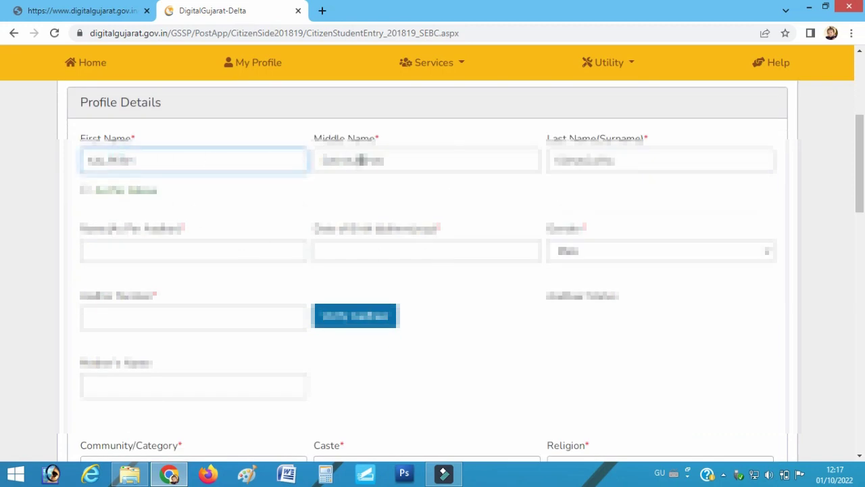
{"action": "left_click", "coordinate": [360, 160]}
{"action": "left_click", "coordinate": [599, 159]}
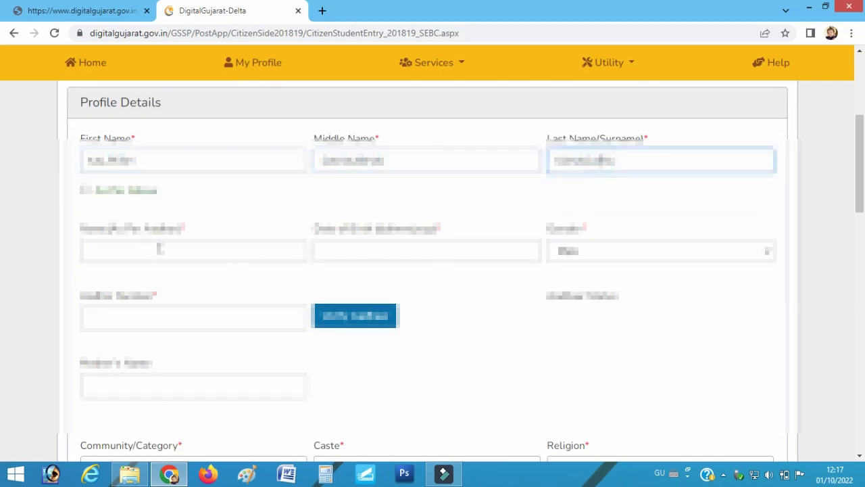
{"action": "left_click", "coordinate": [144, 245]}
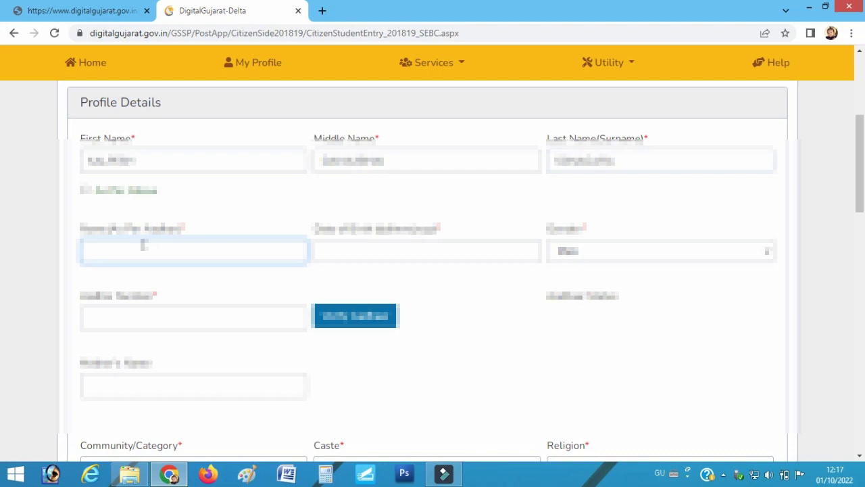
{"action": "left_click", "coordinate": [383, 247]}
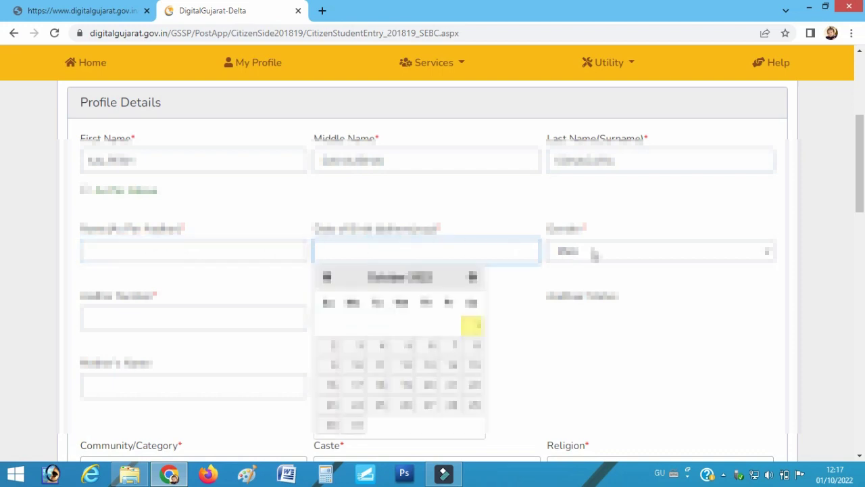
{"action": "left_click", "coordinate": [594, 253]}
{"action": "left_click", "coordinate": [592, 249]}
{"action": "left_click", "coordinate": [132, 313]}
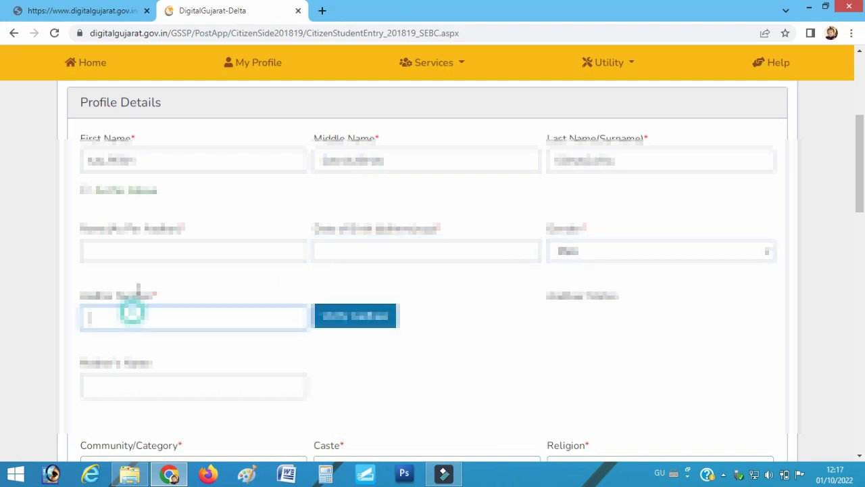
{"action": "scroll", "coordinate": [132, 312], "scroll_direction": "down", "scroll_amount": 2}
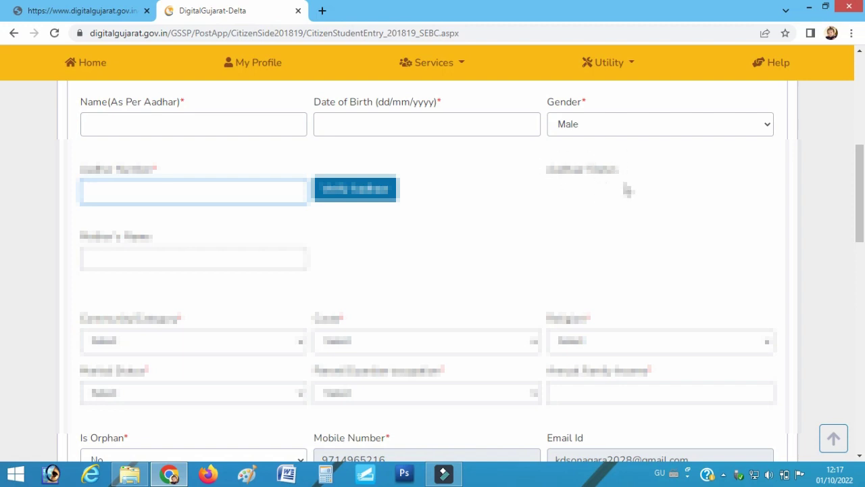
{"action": "left_click", "coordinate": [144, 259]}
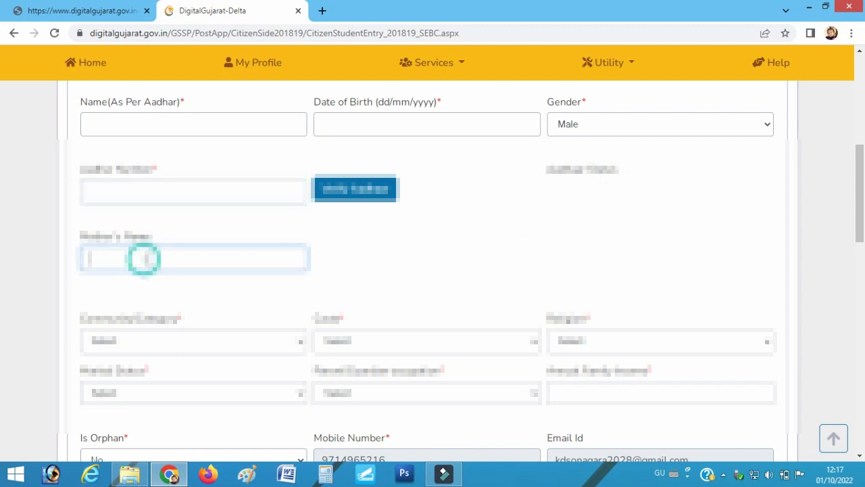
{"action": "scroll", "coordinate": [144, 260], "scroll_direction": "down", "scroll_amount": 1}
Set Community/Category to SEBC, Caste to Agri and Religion to Hindu
{"action": "left_click", "coordinate": [159, 276]}
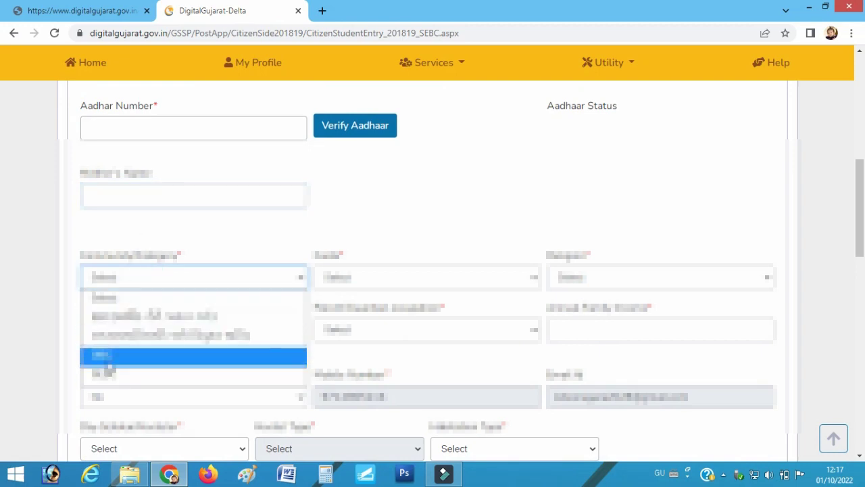
{"action": "left_click", "coordinate": [137, 375]}
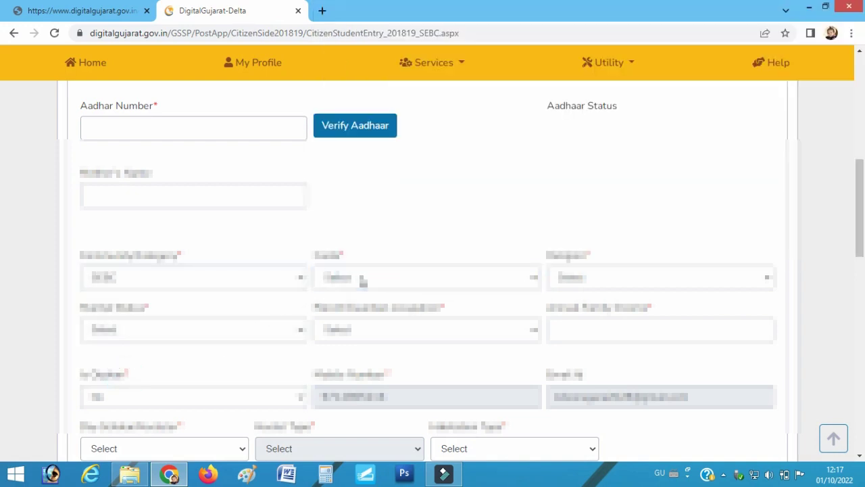
{"action": "left_click", "coordinate": [346, 276]}
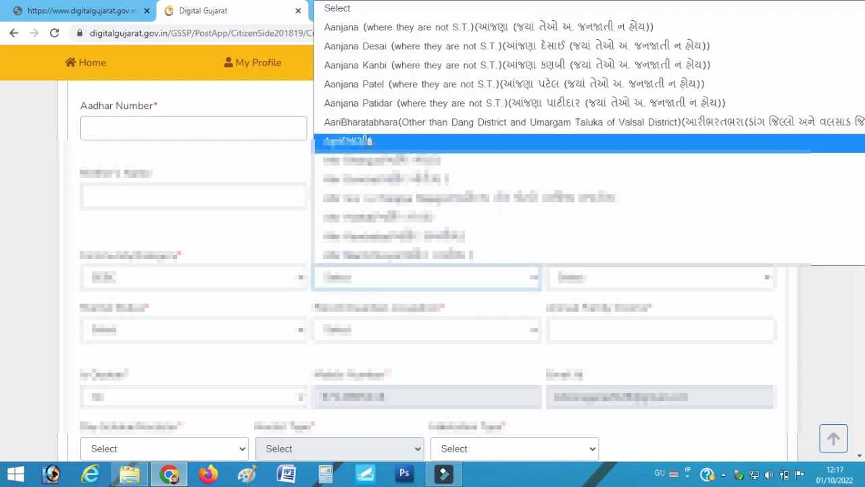
{"action": "left_click", "coordinate": [368, 141]}
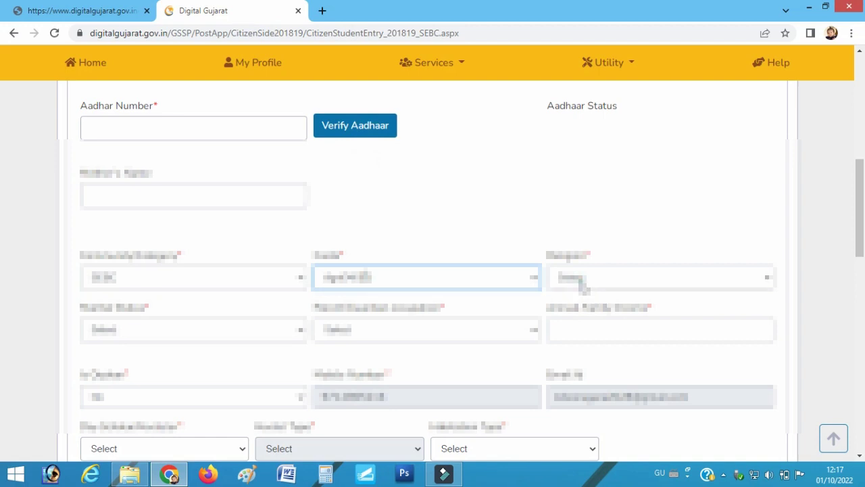
{"action": "left_click", "coordinate": [582, 284]}
{"action": "left_click", "coordinate": [602, 354]}
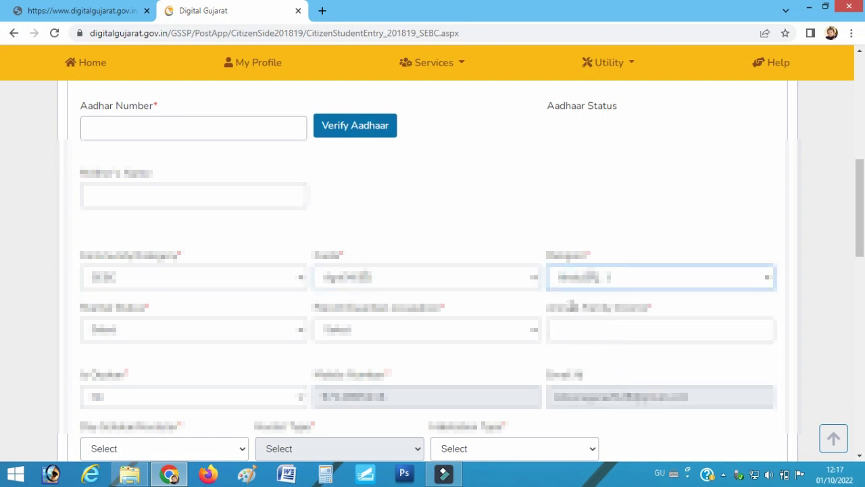
Mark the applicant Unmarried, choose the parent's occupation and enter the annual family income
{"action": "scroll", "coordinate": [284, 318], "scroll_direction": "down", "scroll_amount": 3}
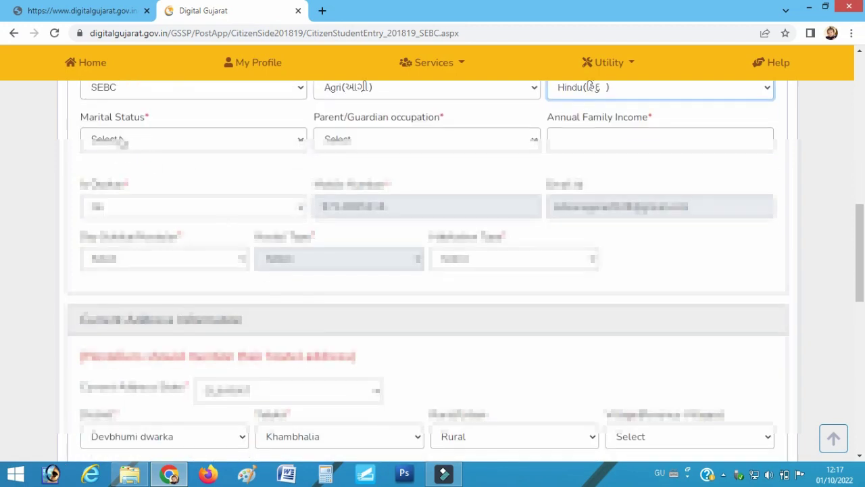
{"action": "left_click", "coordinate": [122, 139]}
{"action": "left_click", "coordinate": [115, 216]}
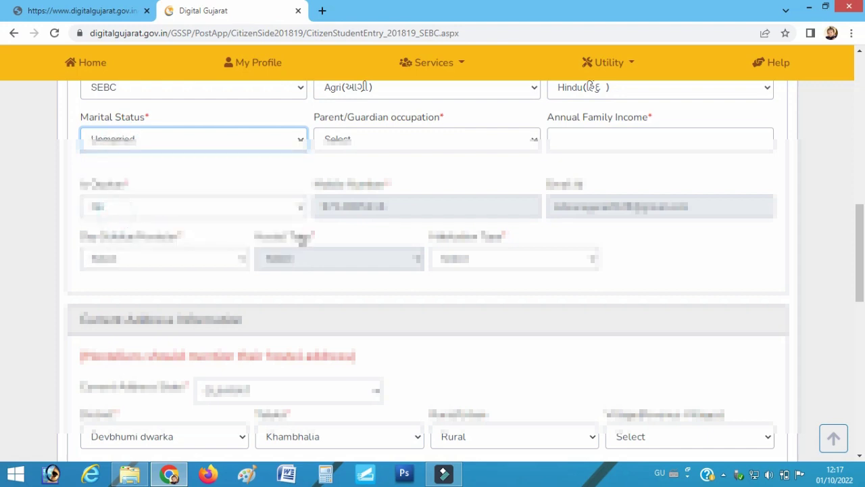
{"action": "left_click", "coordinate": [369, 204]}
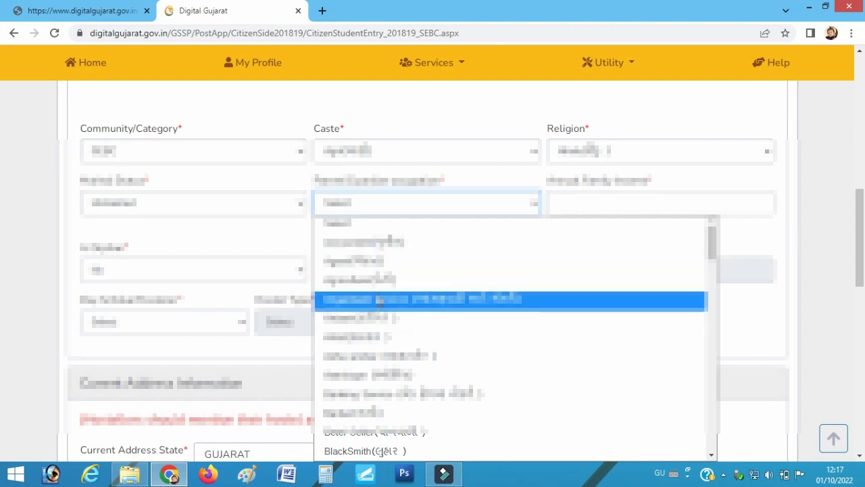
{"action": "left_click", "coordinate": [378, 278]}
{"action": "left_click", "coordinate": [629, 204]}
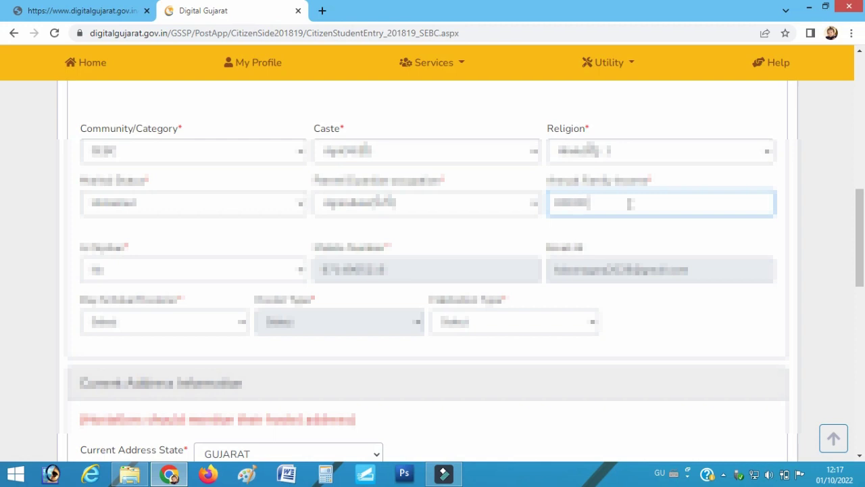
Register the student as a Day Scholar and choose the habitation type
{"action": "left_click", "coordinate": [121, 324]}
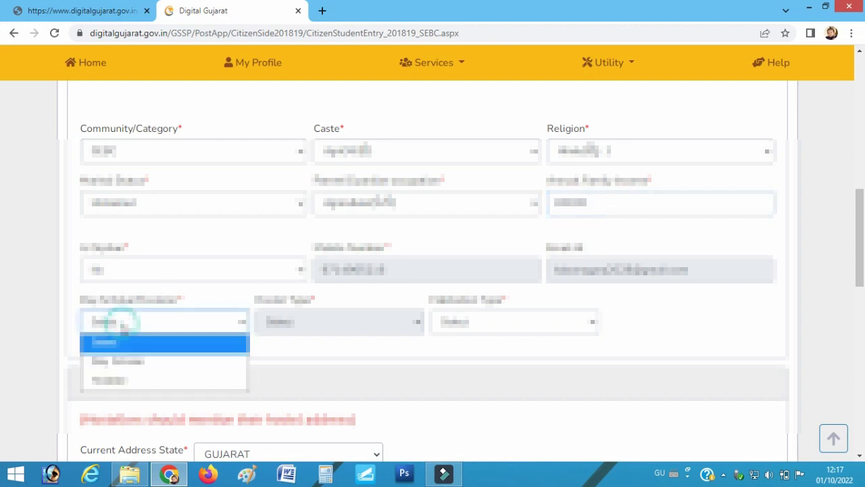
{"action": "left_click", "coordinate": [122, 364]}
{"action": "left_click", "coordinate": [473, 324]}
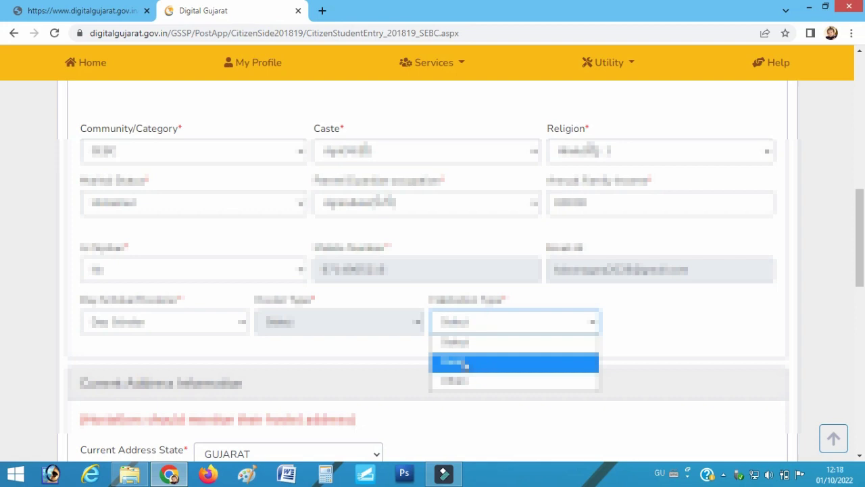
{"action": "left_click", "coordinate": [466, 365]}
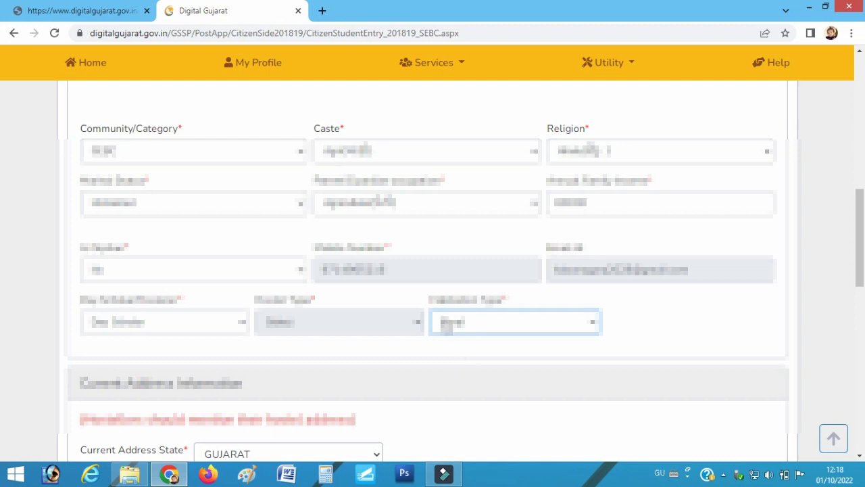
{"action": "left_click", "coordinate": [449, 329]}
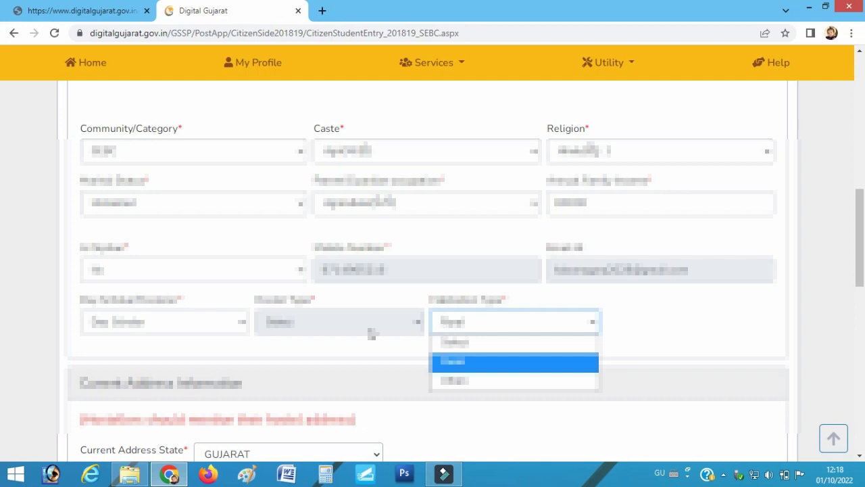
{"action": "scroll", "coordinate": [371, 332], "scroll_direction": "down", "scroll_amount": 3}
{"action": "scroll", "coordinate": [242, 282], "scroll_direction": "down", "scroll_amount": 1}
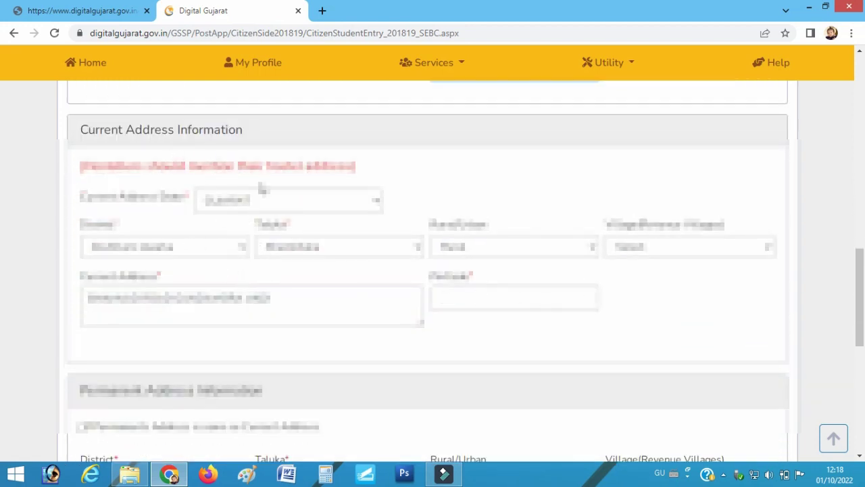
Enter current-address pincode 362205 and choose the village
{"action": "left_click", "coordinate": [465, 297]}
{"action": "type", "text": "362"}
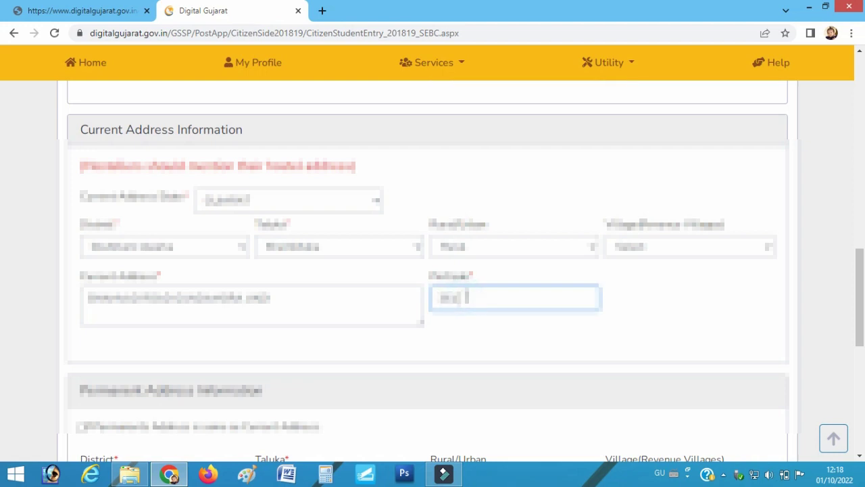
{"action": "type", "text": "205"}
{"action": "left_click", "coordinate": [642, 251]}
{"action": "key", "text": "r"}
{"action": "key", "text": "Return"}
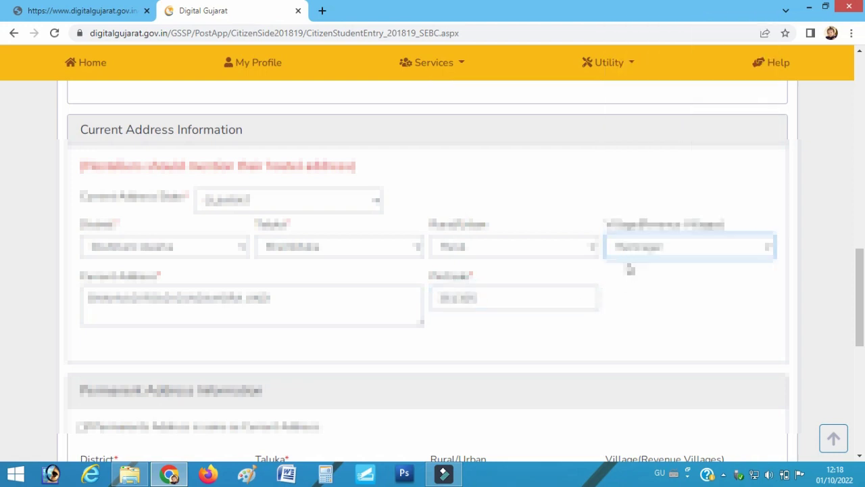
Make the permanent address the same as current and save the registration details
{"action": "scroll", "coordinate": [332, 309], "scroll_direction": "down", "scroll_amount": 3}
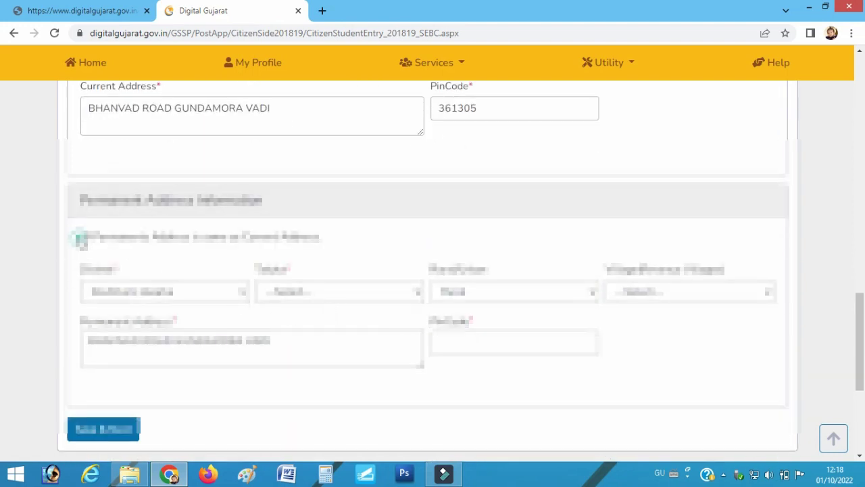
{"action": "left_click", "coordinate": [80, 238]}
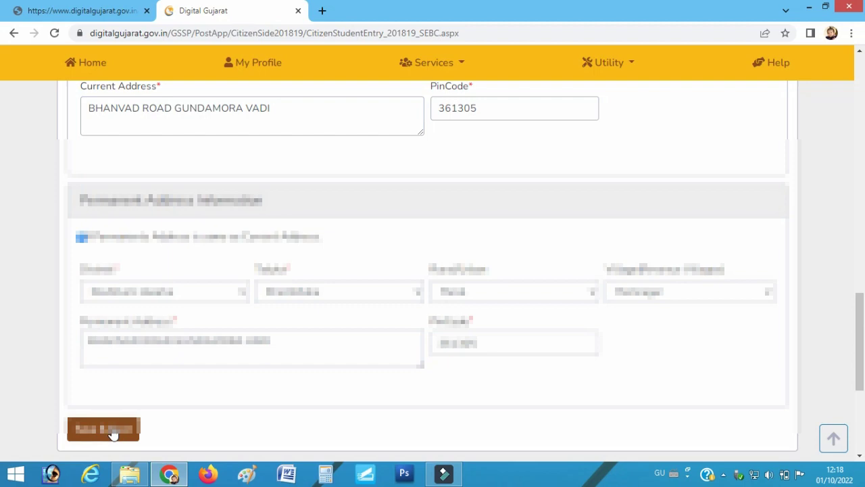
{"action": "left_click", "coordinate": [113, 434]}
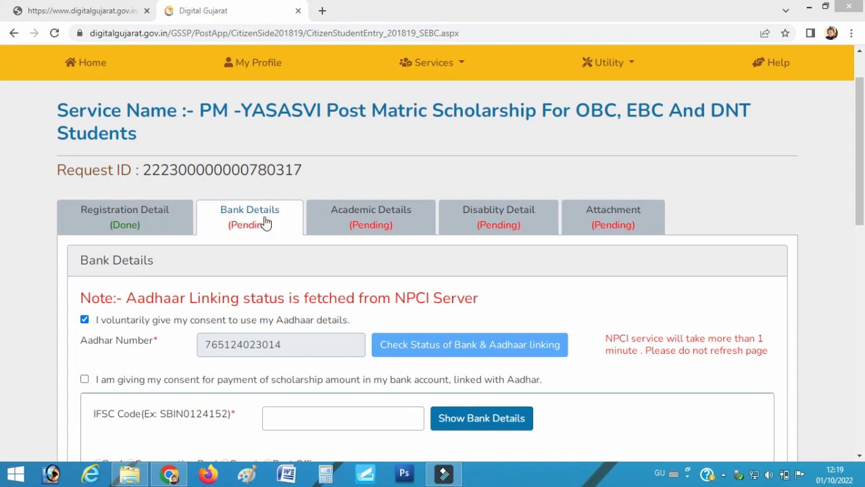
Enter the IFSC code, account number twice and name as per bank, then save
{"action": "scroll", "coordinate": [227, 306], "scroll_direction": "down", "scroll_amount": 3}
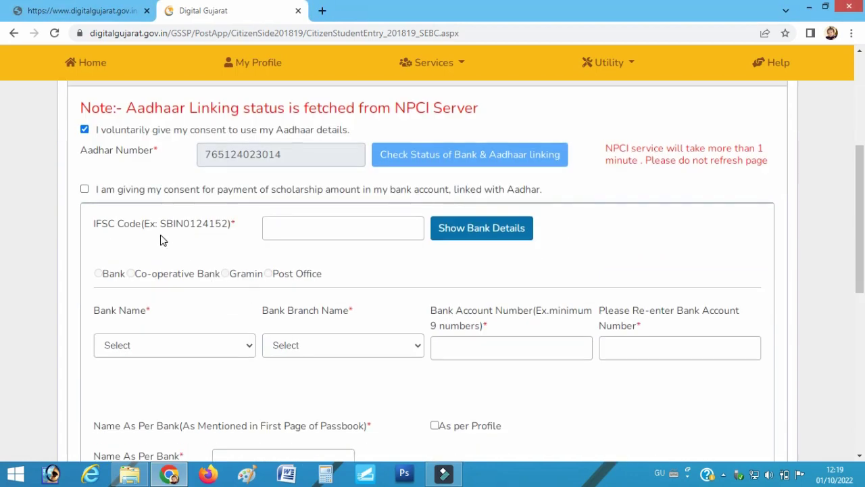
{"action": "left_click", "coordinate": [289, 227]}
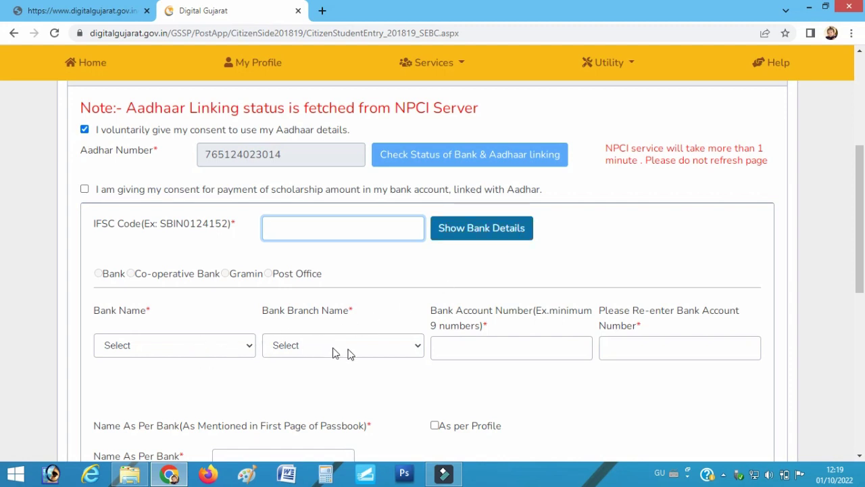
{"action": "left_click", "coordinate": [476, 357]}
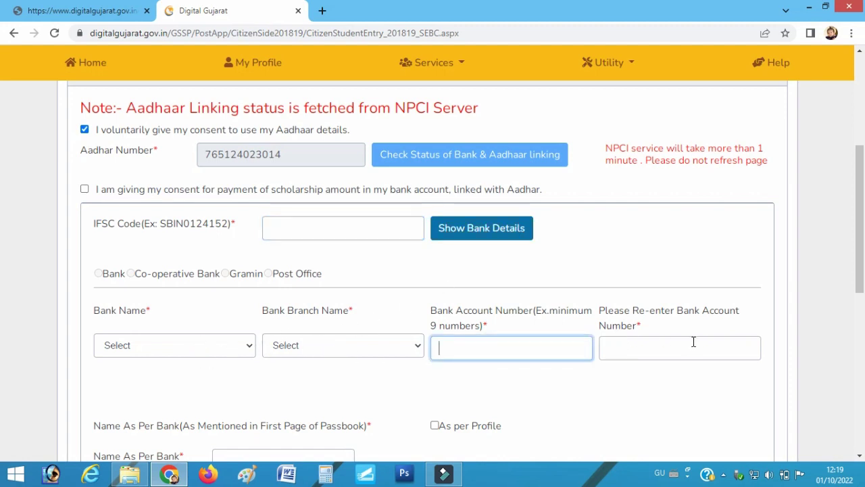
{"action": "scroll", "coordinate": [706, 344], "scroll_direction": "down", "scroll_amount": 1}
{"action": "left_click", "coordinate": [660, 281]}
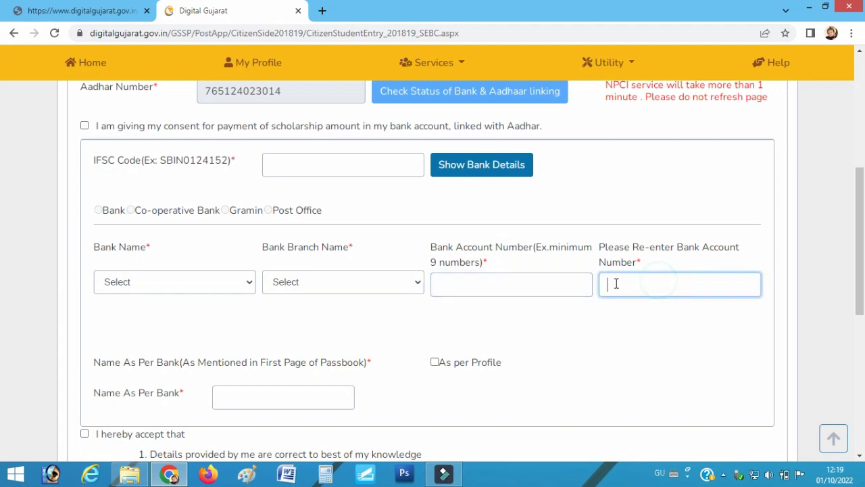
{"action": "scroll", "coordinate": [381, 310], "scroll_direction": "down", "scroll_amount": 2}
{"action": "left_click", "coordinate": [245, 269]}
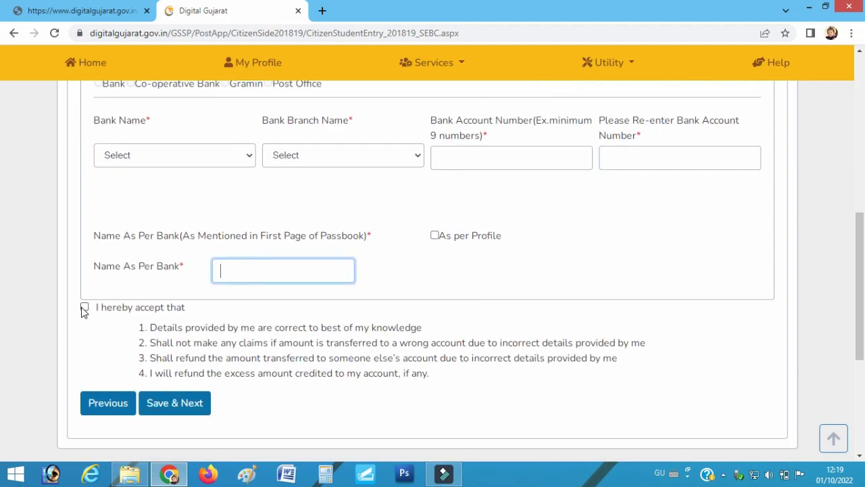
{"action": "left_click", "coordinate": [174, 406]}
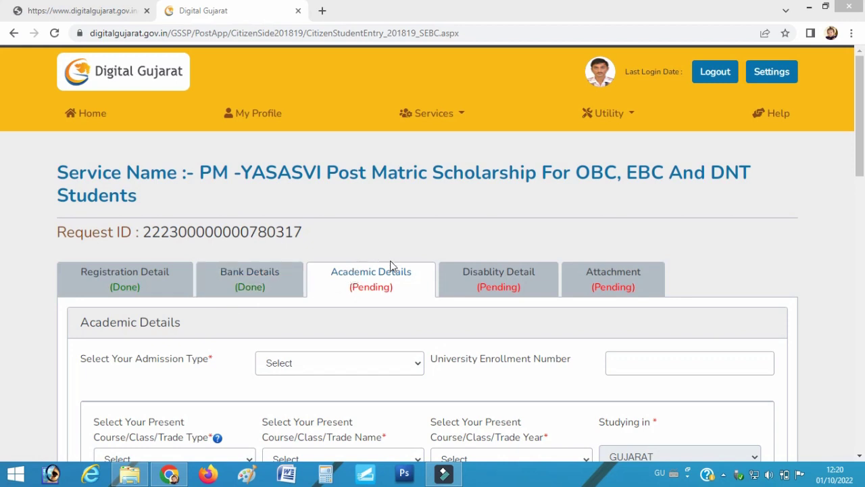
Choose Regular Paid Seat (Self Finance) admission and 11th Std/12 Std course type
{"action": "left_click", "coordinate": [335, 343]}
{"action": "scroll", "coordinate": [335, 343], "scroll_direction": "down", "scroll_amount": 2}
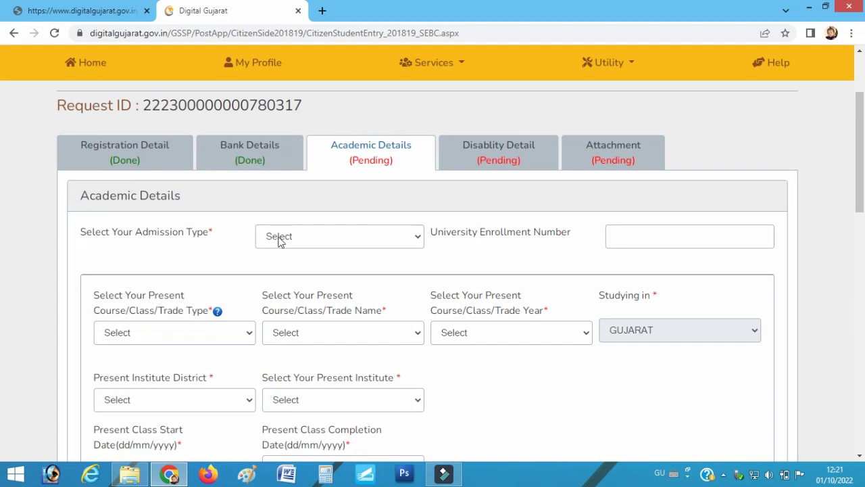
{"action": "left_click", "coordinate": [313, 238]}
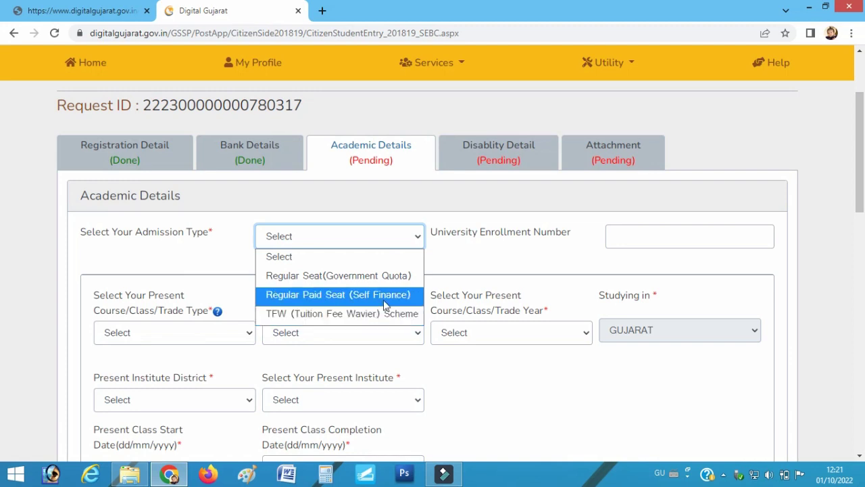
{"action": "left_click", "coordinate": [349, 298]}
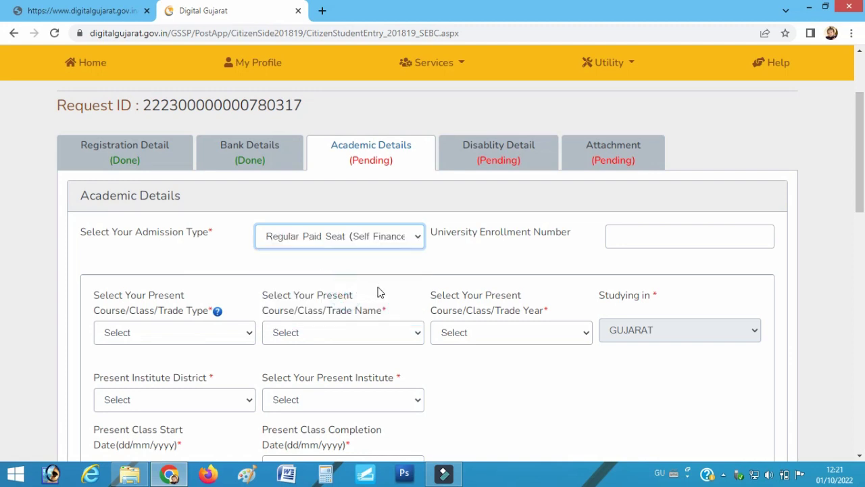
{"action": "scroll", "coordinate": [169, 254], "scroll_direction": "down", "scroll_amount": 1}
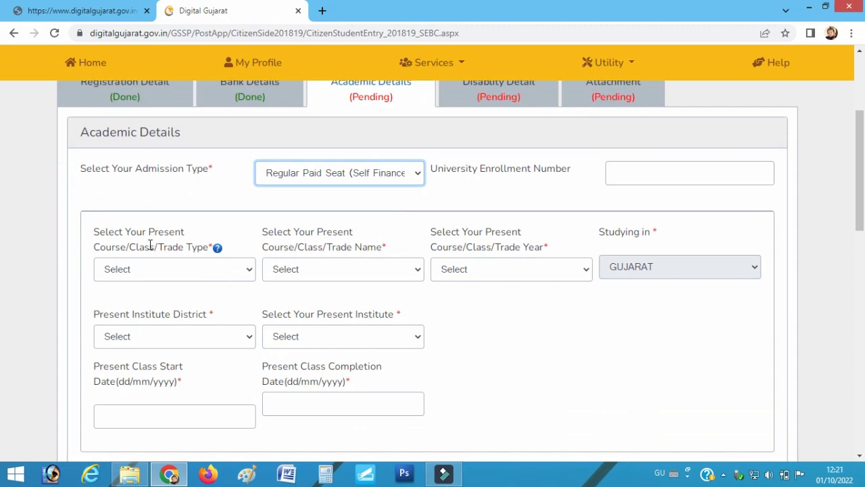
{"action": "left_click", "coordinate": [128, 273]}
{"action": "scroll", "coordinate": [129, 155], "scroll_direction": "up", "scroll_amount": 1}
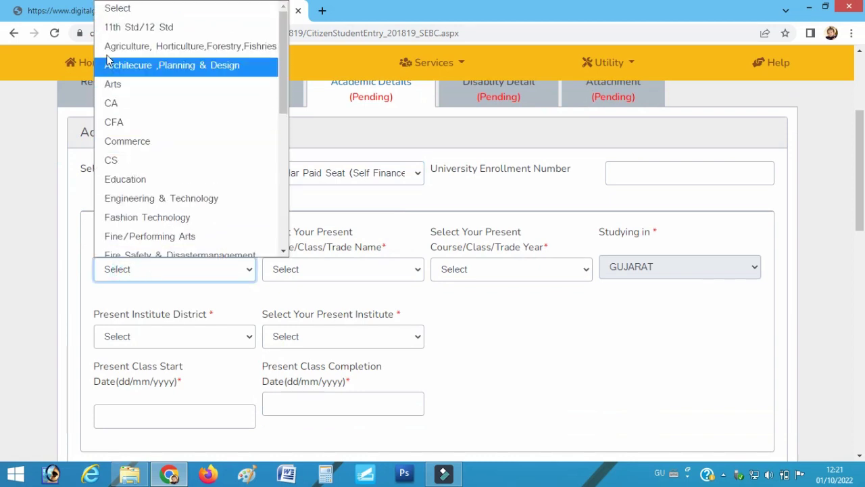
{"action": "left_click", "coordinate": [150, 28]}
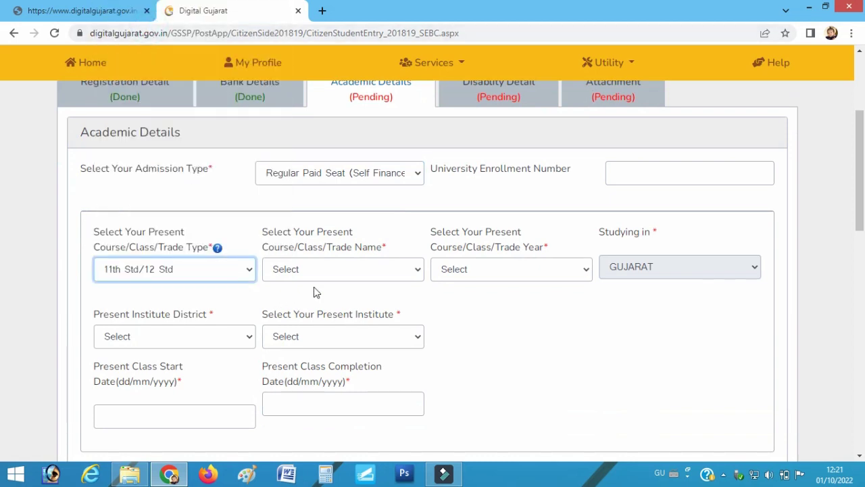
Set both trade name and trade year to 11TH
{"action": "left_click", "coordinate": [289, 274]}
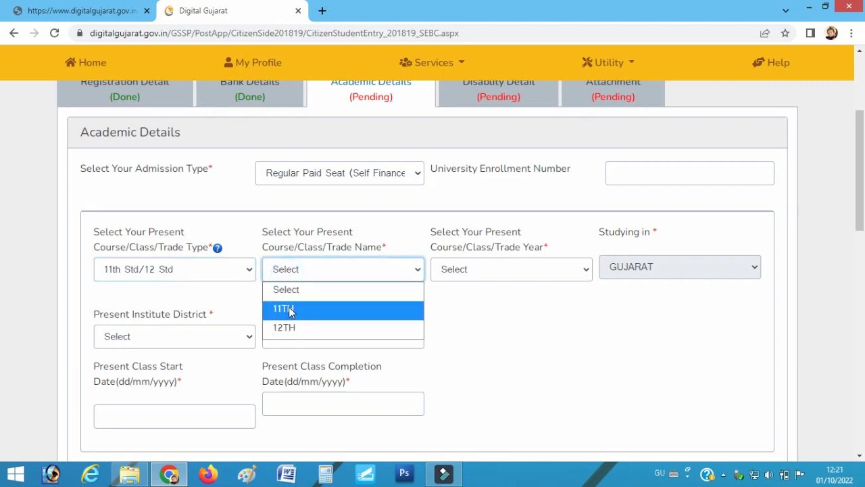
{"action": "left_click", "coordinate": [291, 308]}
{"action": "left_click", "coordinate": [320, 271]}
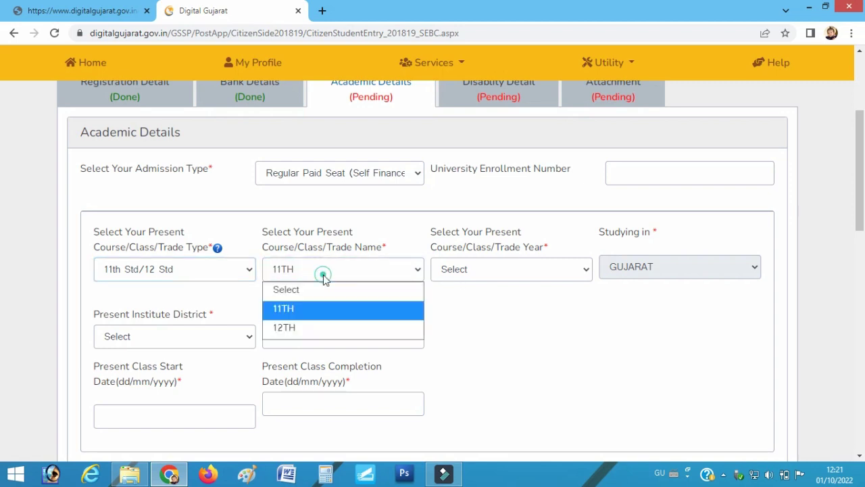
{"action": "left_click", "coordinate": [291, 315]}
{"action": "left_click", "coordinate": [521, 269]}
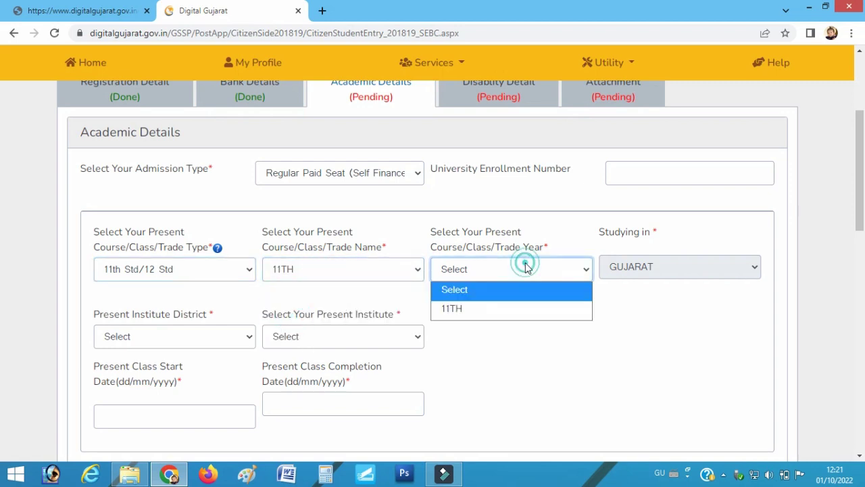
{"action": "left_click", "coordinate": [473, 310]}
Choose Devbhumi dwarka district and V M GHELANI GOVERNMENT HIGH SCHOOL BHANVAD as institute
{"action": "left_click", "coordinate": [138, 338]}
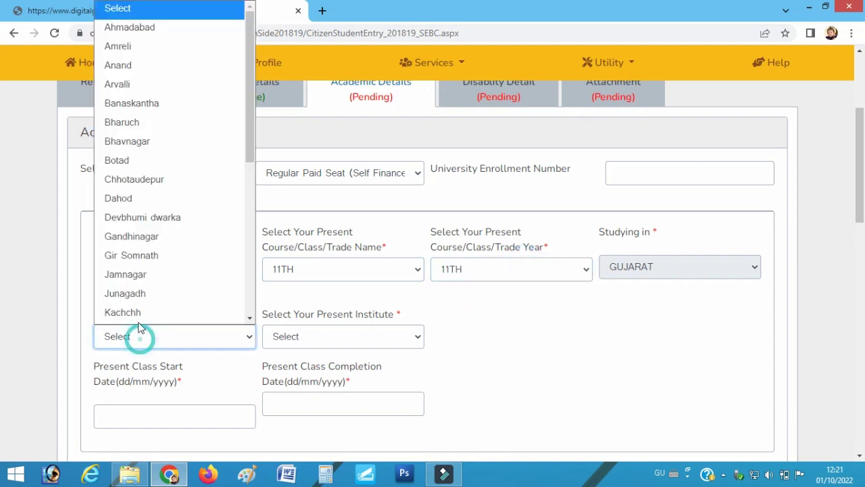
{"action": "left_click", "coordinate": [150, 224]}
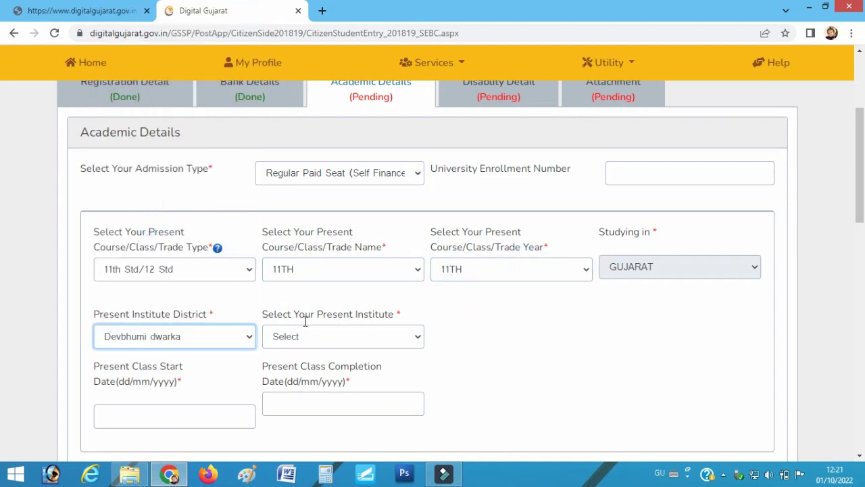
{"action": "left_click", "coordinate": [312, 340]}
{"action": "scroll", "coordinate": [358, 182], "scroll_direction": "down", "scroll_amount": 5}
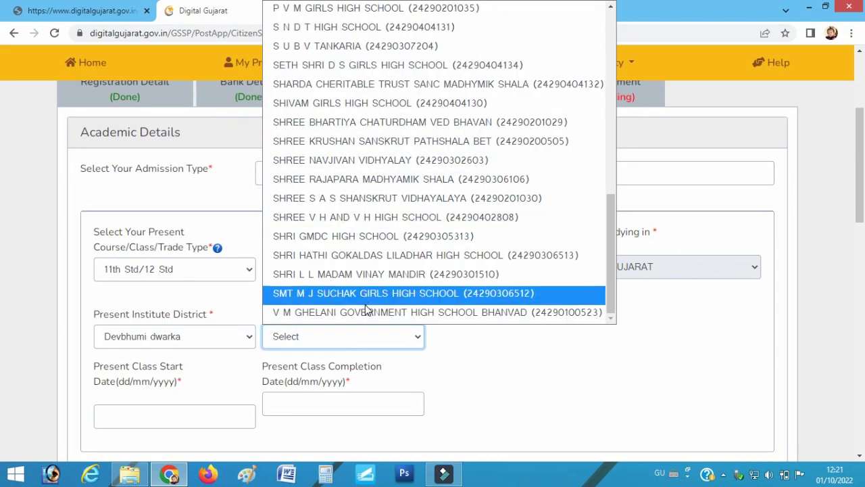
{"action": "left_click", "coordinate": [366, 312]}
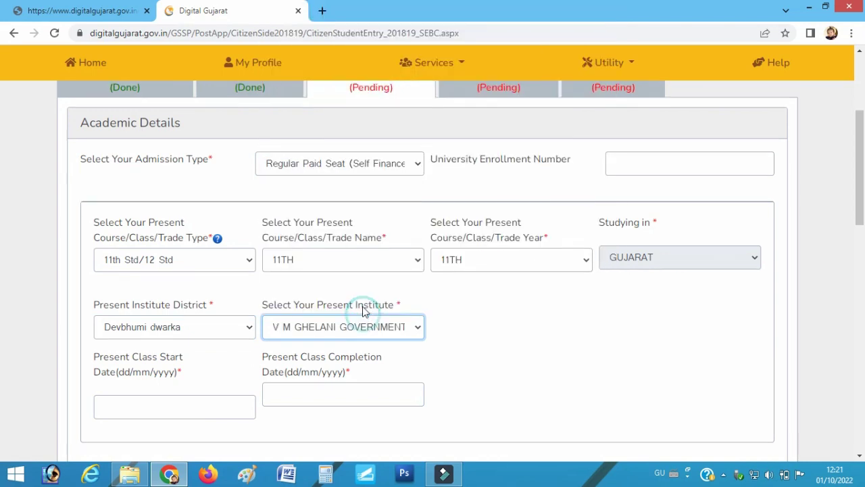
{"action": "scroll", "coordinate": [206, 266], "scroll_direction": "down", "scroll_amount": 3}
{"action": "left_click", "coordinate": [134, 223]}
{"action": "scroll", "coordinate": [134, 227], "scroll_direction": "up", "scroll_amount": 3}
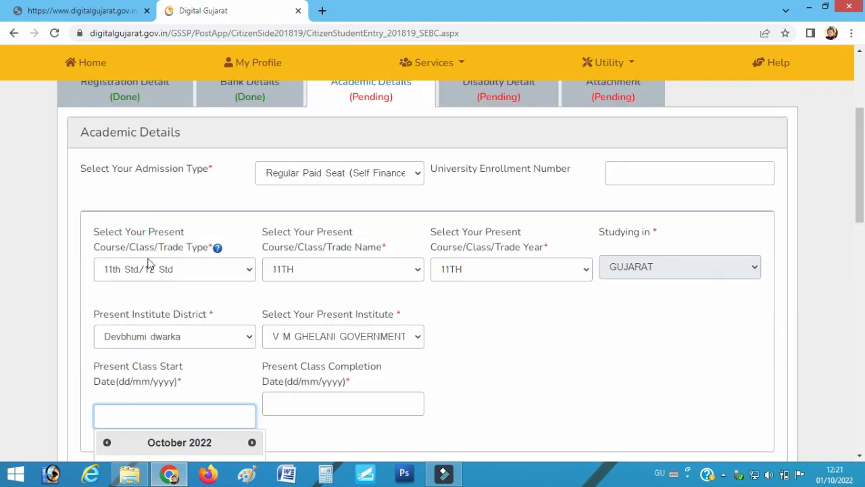
Enter present class start date 13/06/2022 and completion date 30/05/2023
{"action": "scroll", "coordinate": [149, 277], "scroll_direction": "down", "scroll_amount": 3}
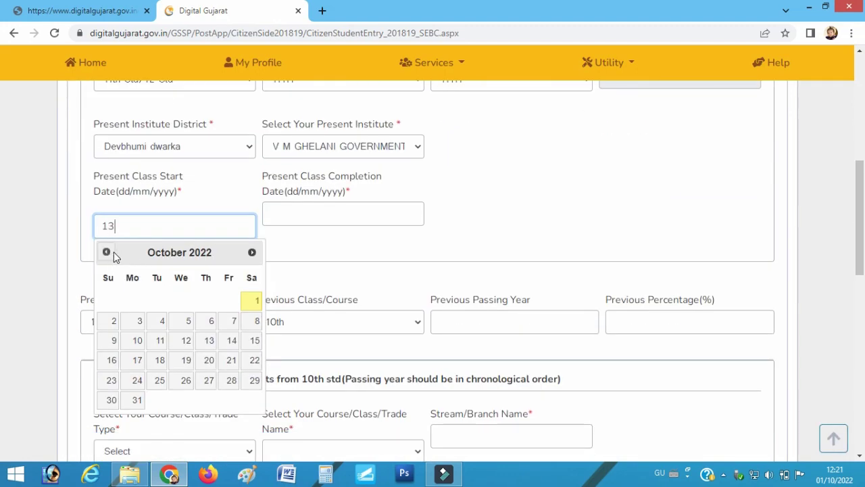
{"action": "type", "text": "13/06/2022"}
{"action": "left_click", "coordinate": [306, 217]}
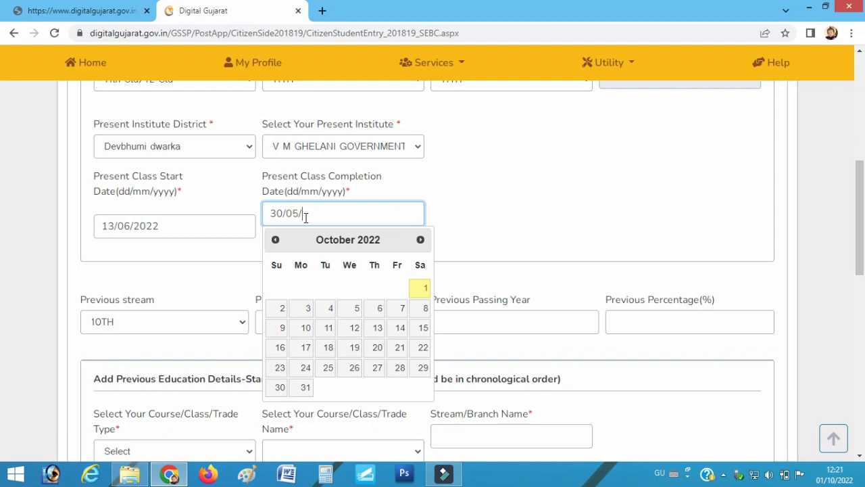
{"action": "type", "text": "30/05/2023"}
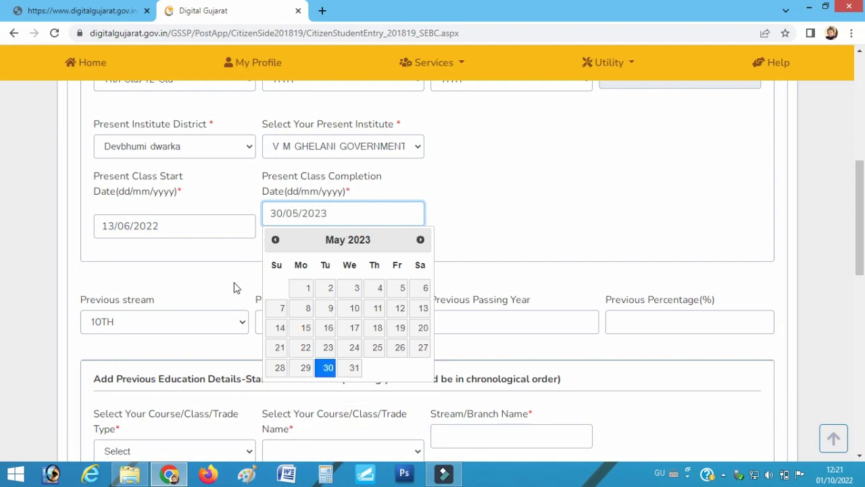
{"action": "left_click", "coordinate": [236, 287]}
Record previous stream 10TH, class 10th, passing year 2022 and percentage 99.95
{"action": "scroll", "coordinate": [253, 267], "scroll_direction": "down", "scroll_amount": 2}
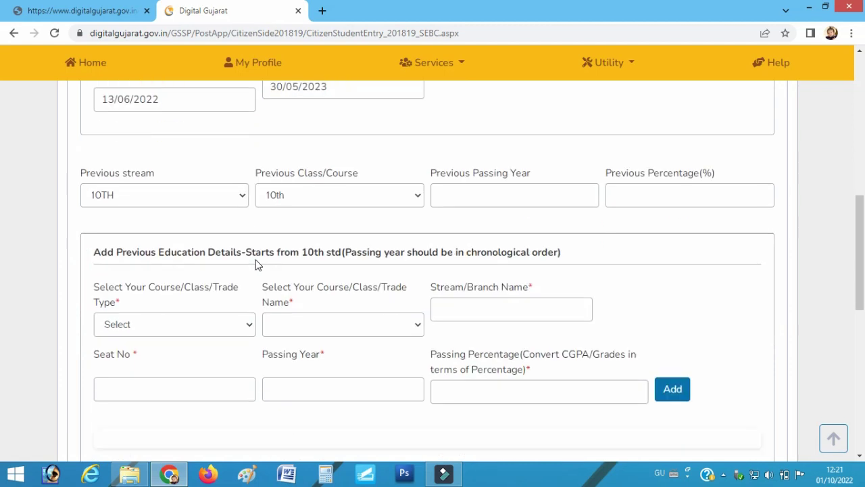
{"action": "left_click", "coordinate": [163, 200]}
{"action": "left_click", "coordinate": [164, 200]}
{"action": "left_click", "coordinate": [309, 196]}
{"action": "left_click", "coordinate": [311, 196]}
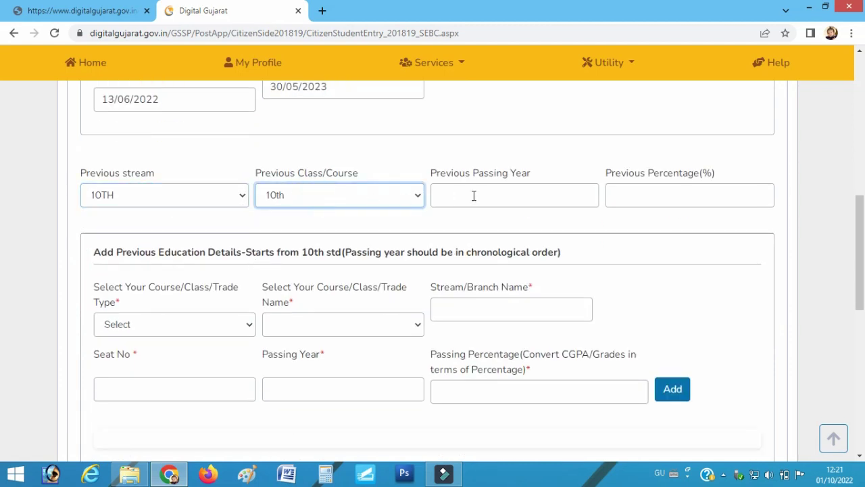
{"action": "left_click", "coordinate": [474, 195]}
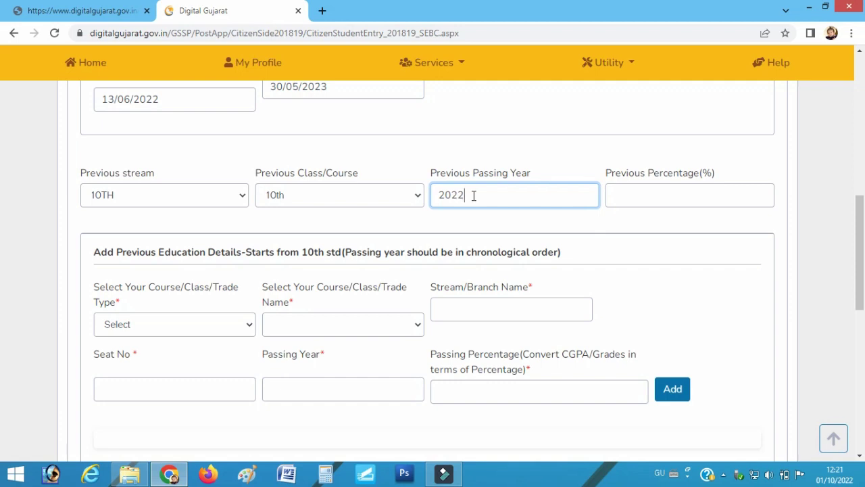
{"action": "left_click", "coordinate": [666, 196]}
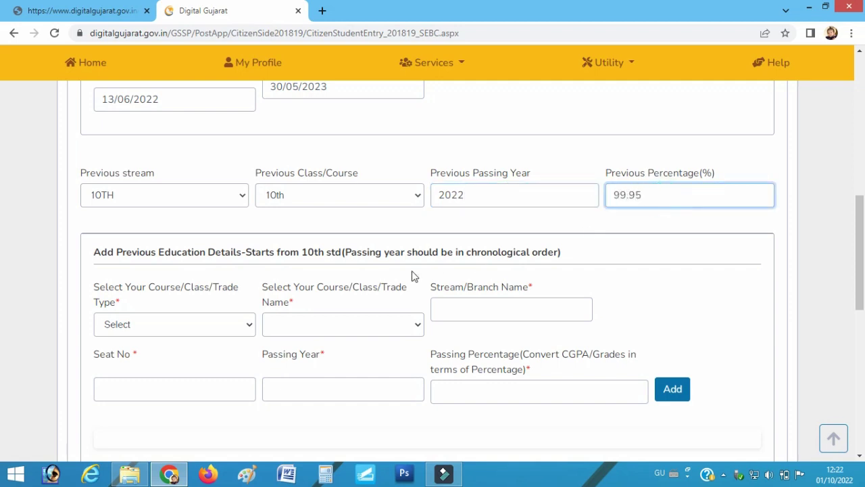
{"action": "scroll", "coordinate": [261, 284], "scroll_direction": "down", "scroll_amount": 2}
Add a 9th Std/10th Std, 9Th, GENERAL education entry: seat 5698, 2020, 98.98%
{"action": "left_click", "coordinate": [136, 197]}
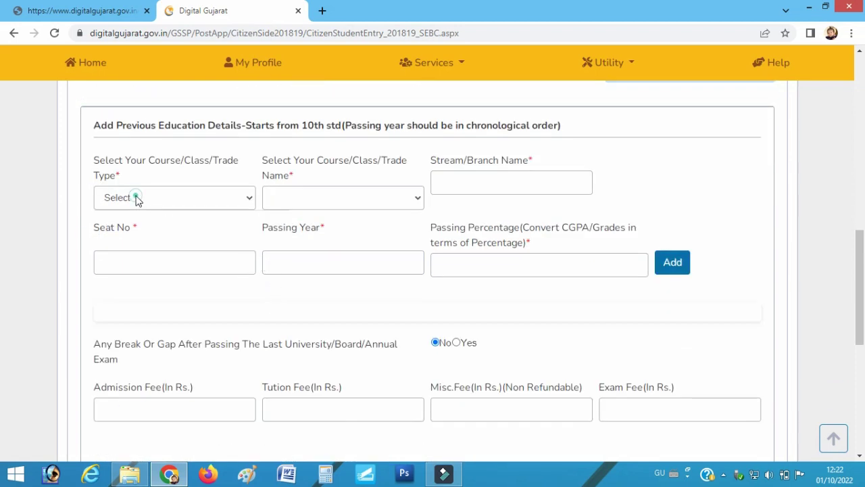
{"action": "left_click", "coordinate": [137, 252]}
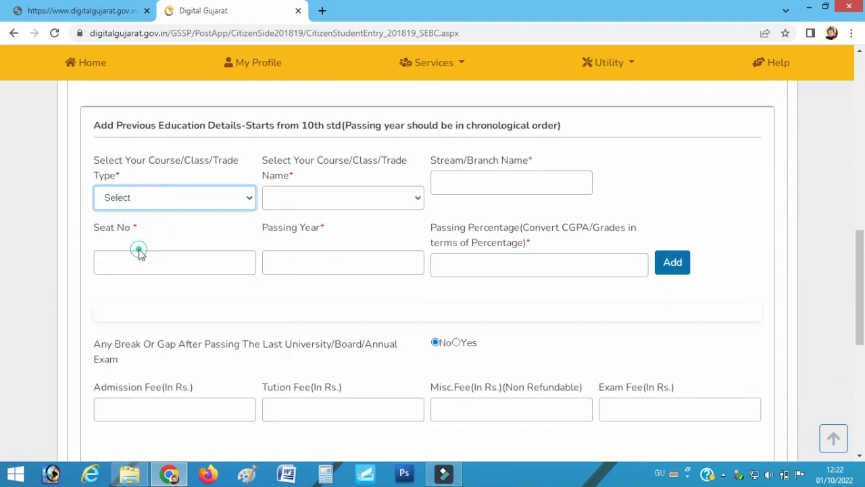
{"action": "left_click", "coordinate": [287, 203]}
{"action": "left_click", "coordinate": [293, 249]}
{"action": "left_click", "coordinate": [503, 184]}
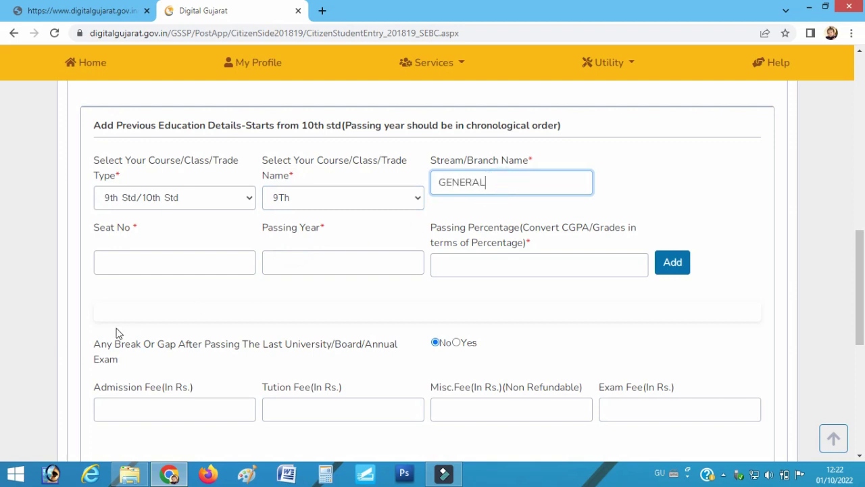
{"action": "left_click", "coordinate": [136, 272]}
{"action": "type", "text": "5698"}
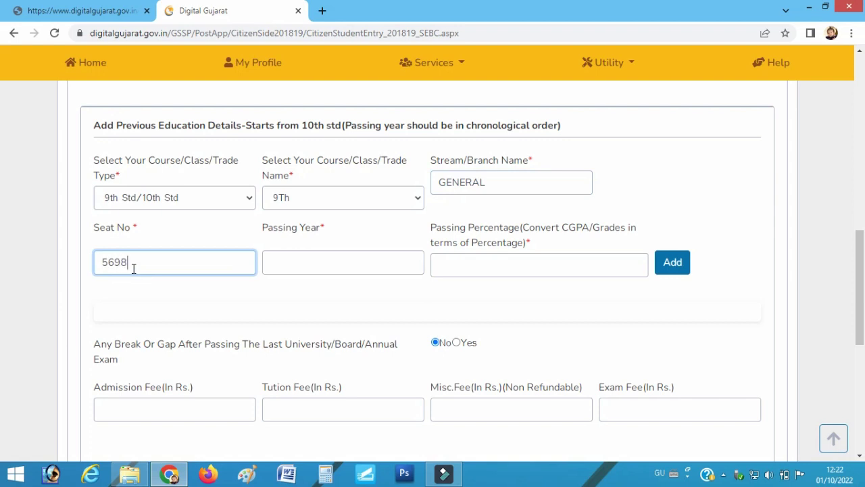
{"action": "left_click", "coordinate": [291, 264]}
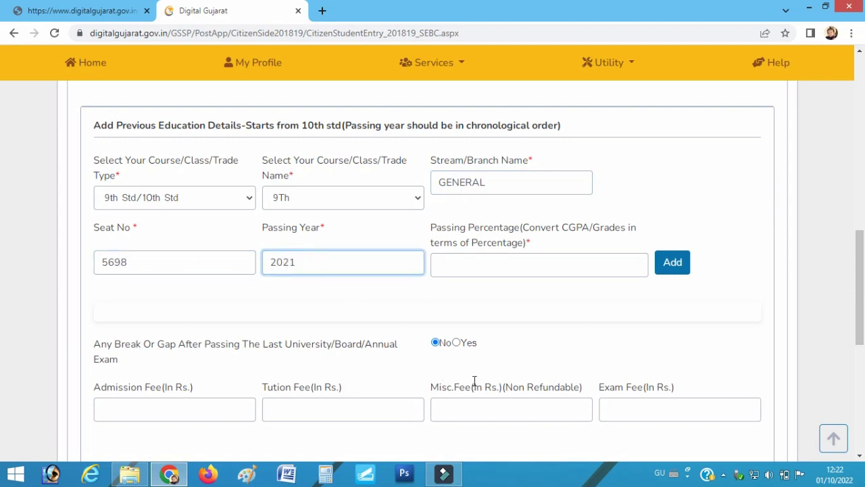
{"action": "left_click", "coordinate": [512, 271]}
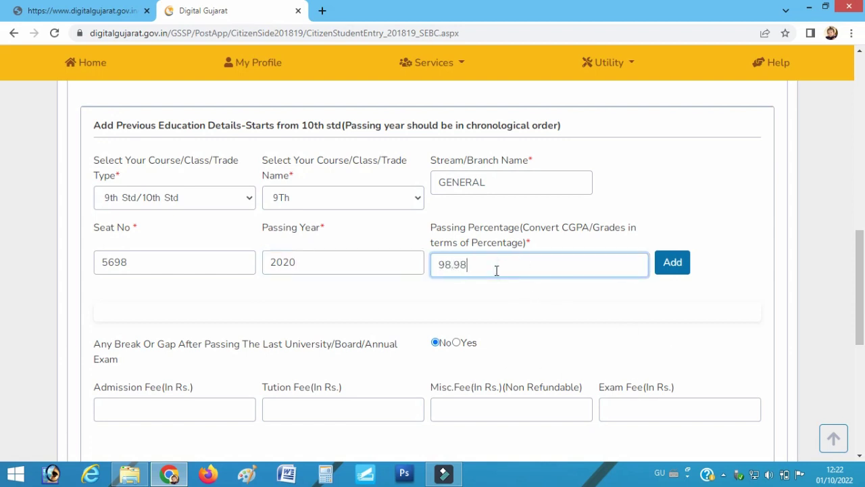
{"action": "left_click", "coordinate": [671, 269]}
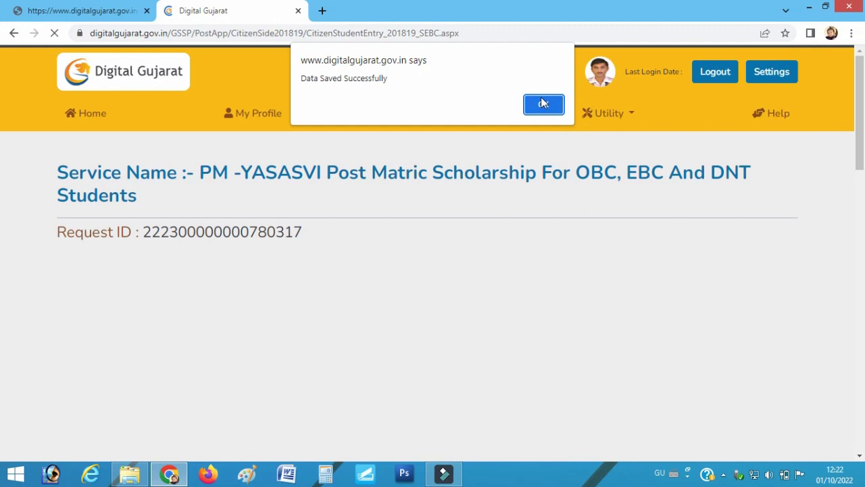
{"action": "left_click", "coordinate": [543, 103]}
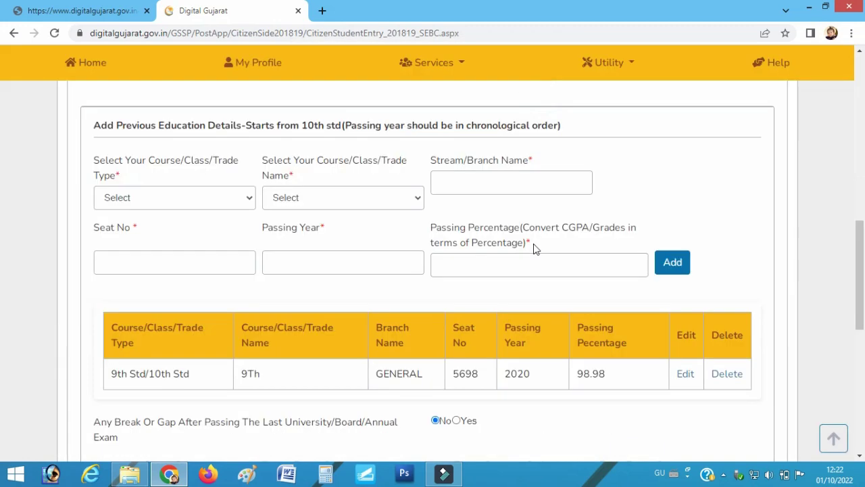
{"action": "scroll", "coordinate": [493, 293], "scroll_direction": "down", "scroll_amount": 3}
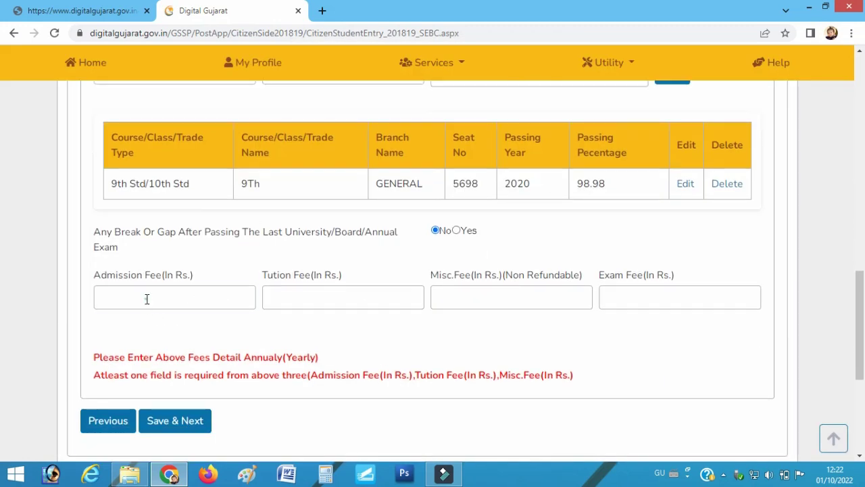
Enter admission 560, tuition 4500, misc 3000 and exam 620 fees, then save
{"action": "left_click", "coordinate": [147, 299]}
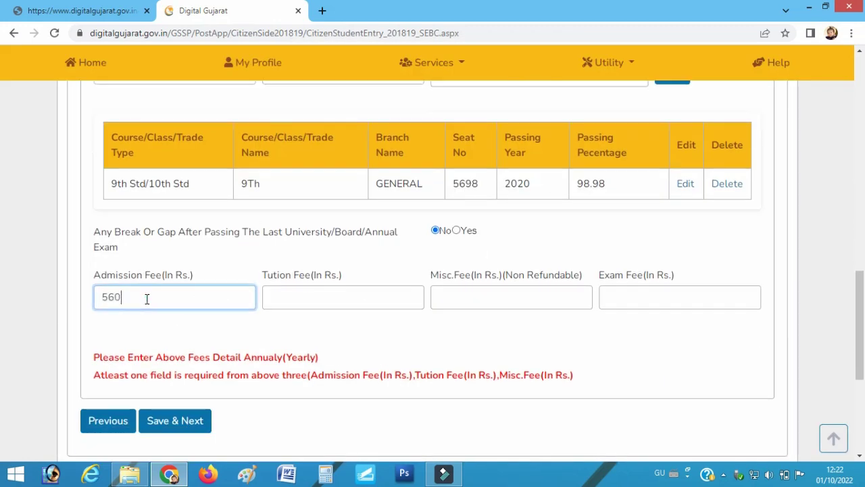
{"action": "type", "text": "560"}
{"action": "left_click", "coordinate": [313, 298]}
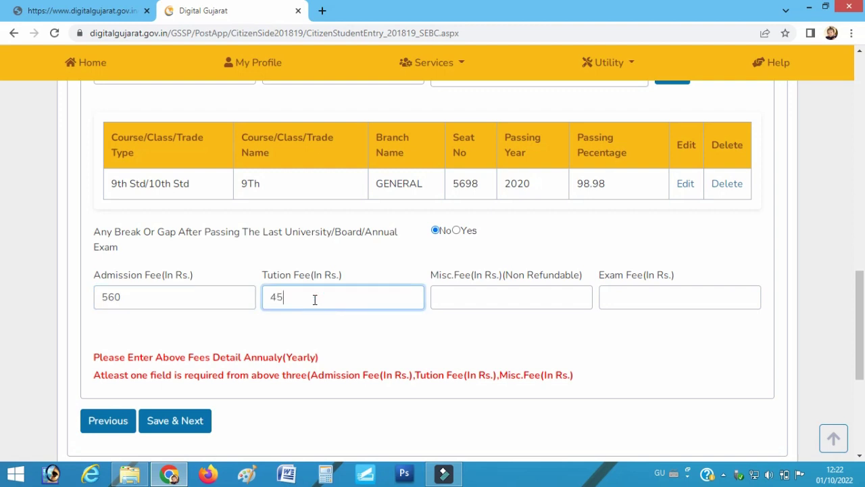
{"action": "left_click", "coordinate": [495, 292]}
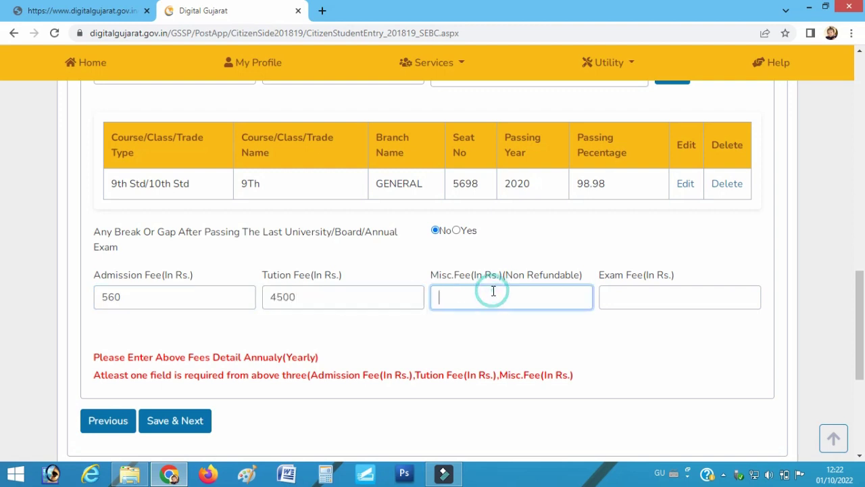
{"action": "type", "text": "3000"}
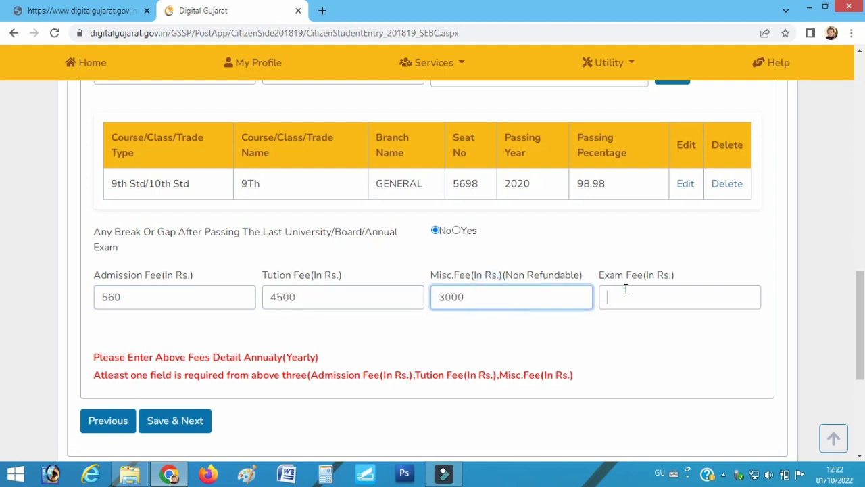
{"action": "left_click", "coordinate": [622, 290]}
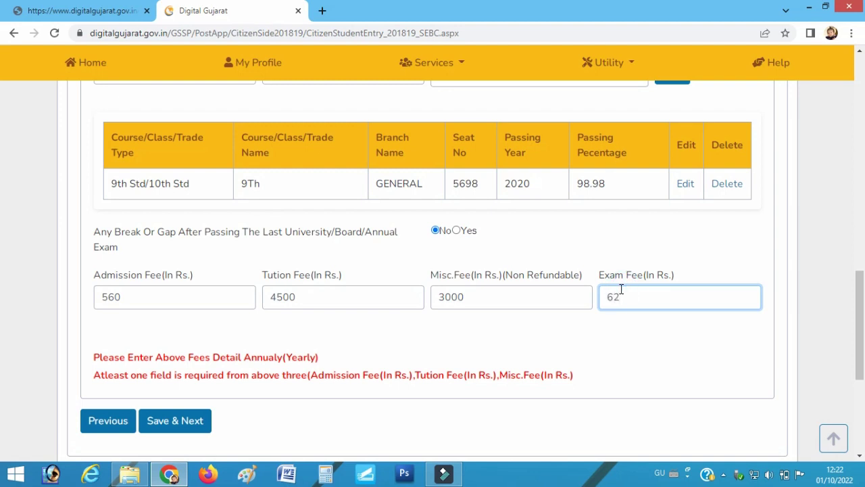
{"action": "left_click", "coordinate": [166, 420]}
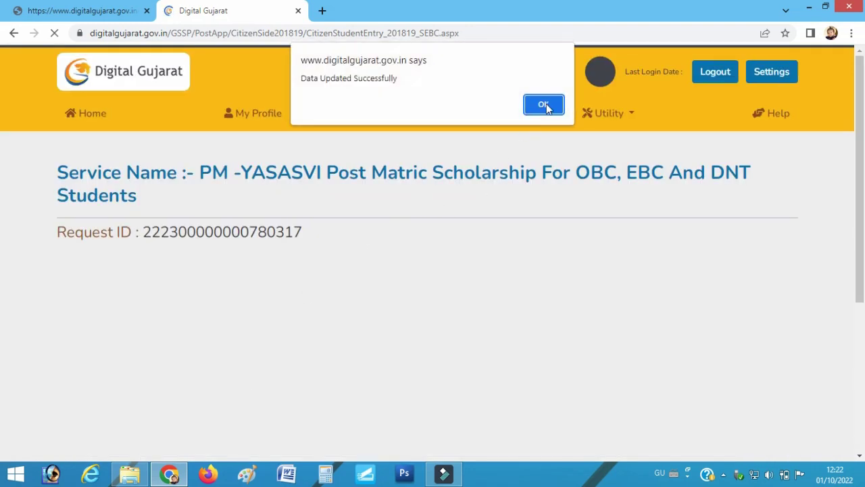
{"action": "left_click", "coordinate": [547, 104]}
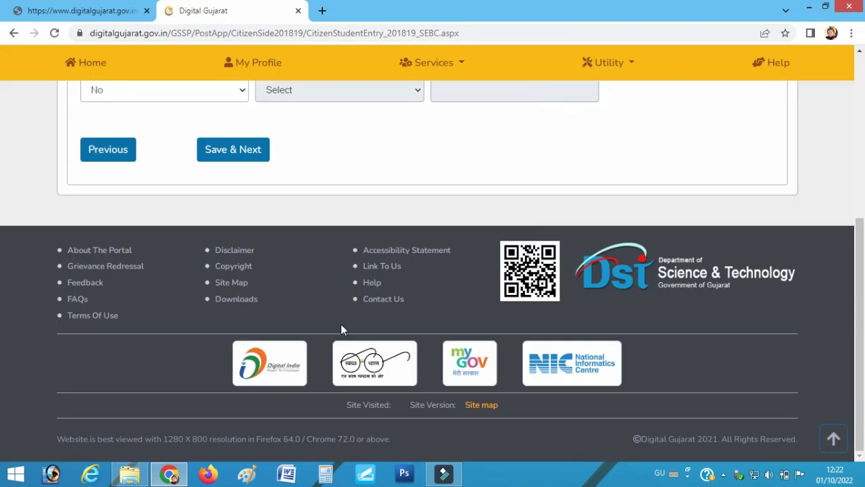
Keep Is Disabled at No and save the Disability Detail section
{"action": "scroll", "coordinate": [407, 269], "scroll_direction": "up", "scroll_amount": 6}
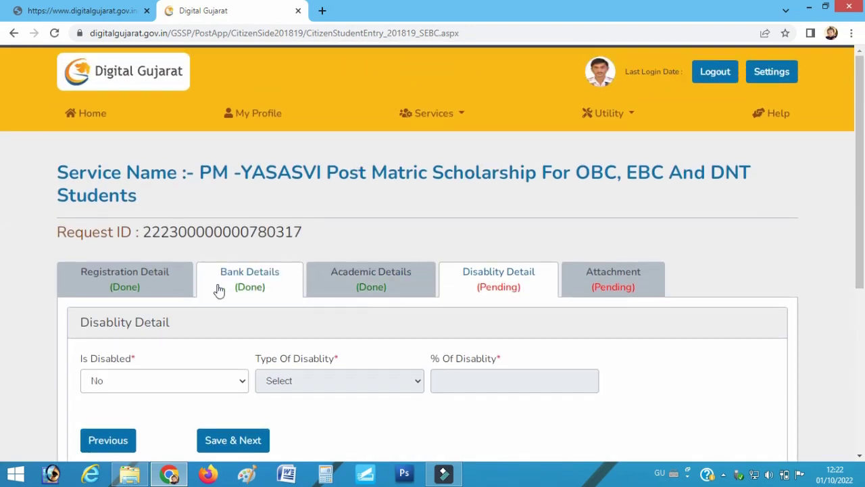
{"action": "scroll", "coordinate": [54, 300], "scroll_direction": "down", "scroll_amount": 2}
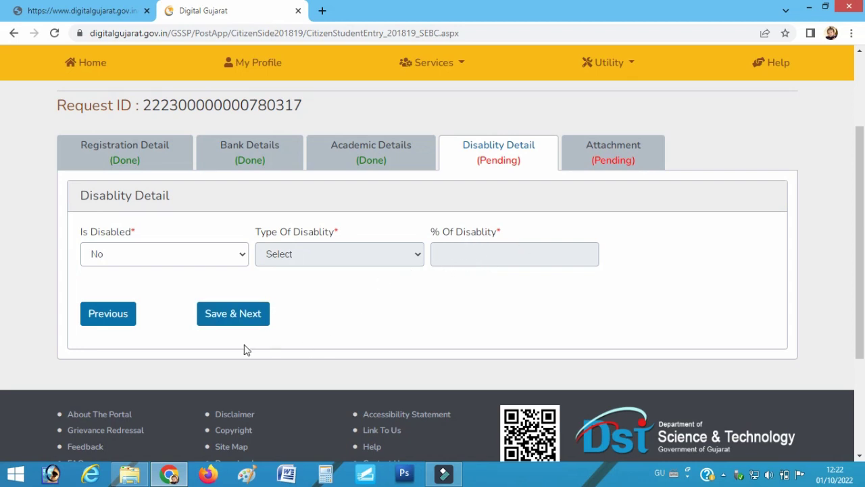
{"action": "left_click", "coordinate": [220, 314]}
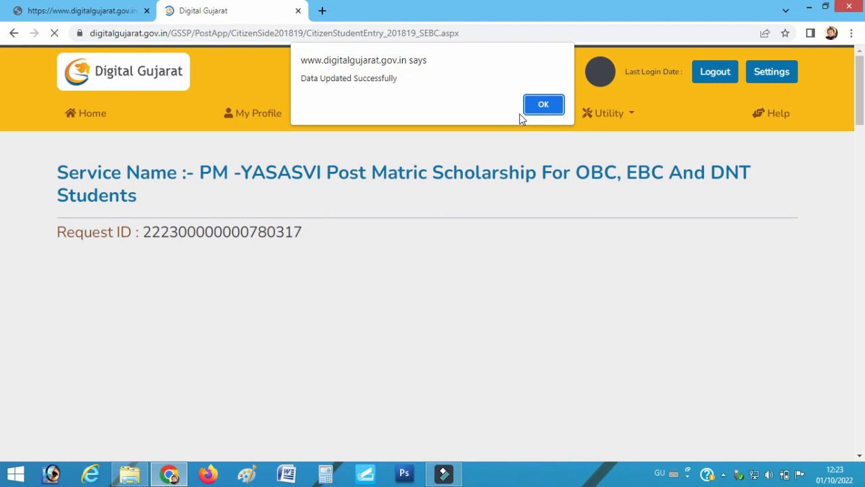
Dismiss the data-updated message and review the Caste Certificate and following document names
{"action": "left_click", "coordinate": [541, 107]}
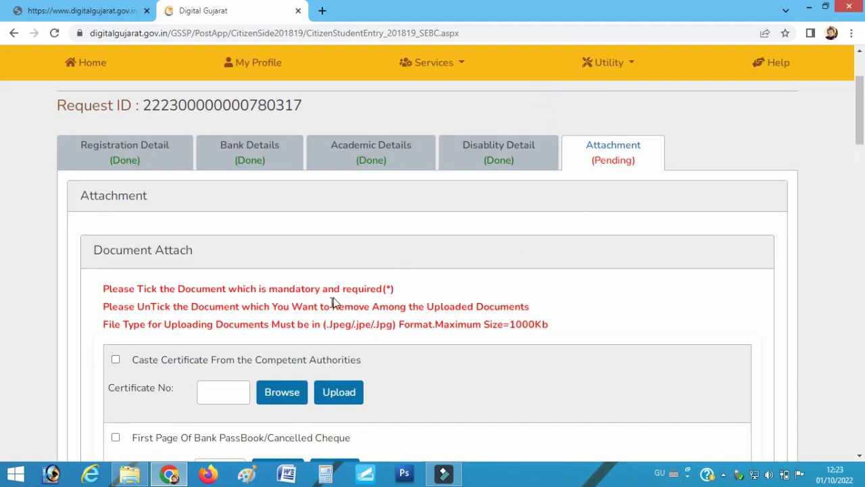
{"action": "scroll", "coordinate": [332, 300], "scroll_direction": "down", "scroll_amount": 2}
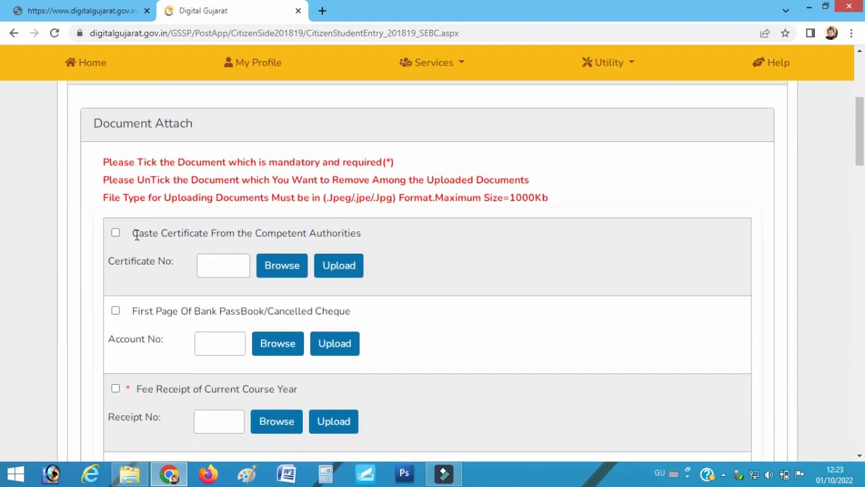
{"action": "left_click_drag", "start_coordinate": [133, 234], "coordinate": [267, 235]}
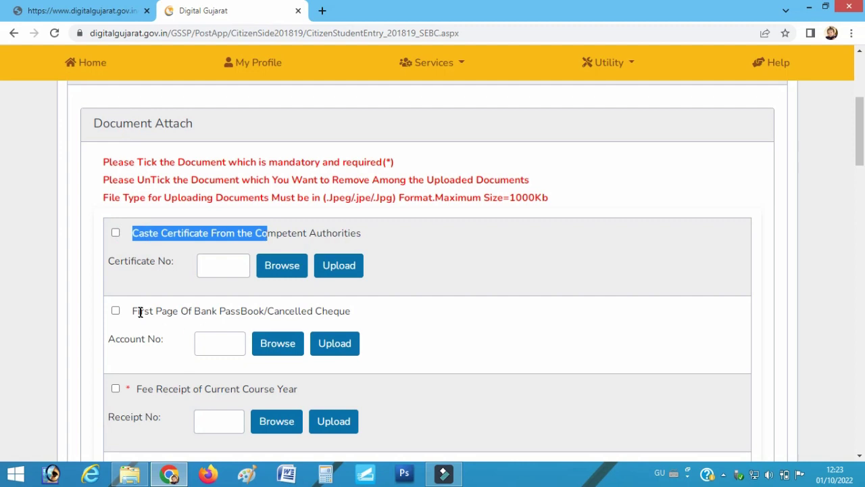
{"action": "left_click_drag", "start_coordinate": [133, 311], "coordinate": [251, 311]}
{"action": "scroll", "coordinate": [257, 314], "scroll_direction": "down", "scroll_amount": 1}
{"action": "left_click_drag", "start_coordinate": [146, 326], "coordinate": [239, 319]}
{"action": "scroll", "coordinate": [203, 318], "scroll_direction": "down", "scroll_amount": 3}
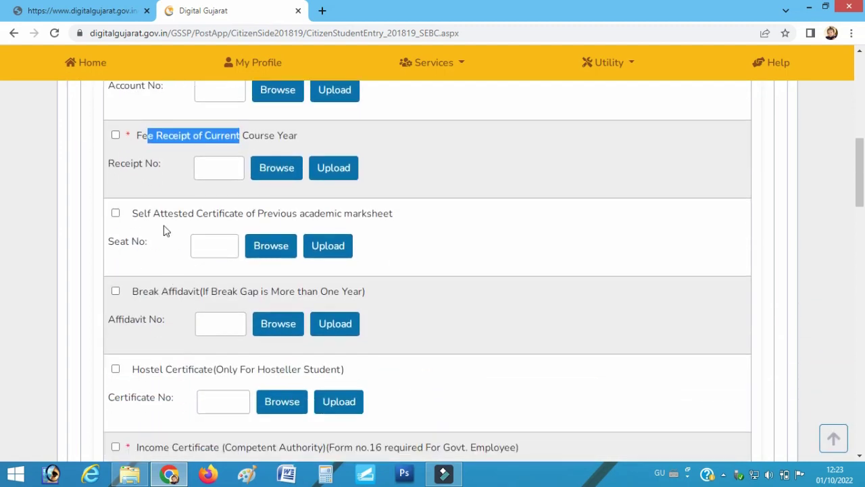
Review the remaining attachment names, including the previous marksheet, then return to the list top
{"action": "left_click_drag", "start_coordinate": [144, 213], "coordinate": [403, 217]}
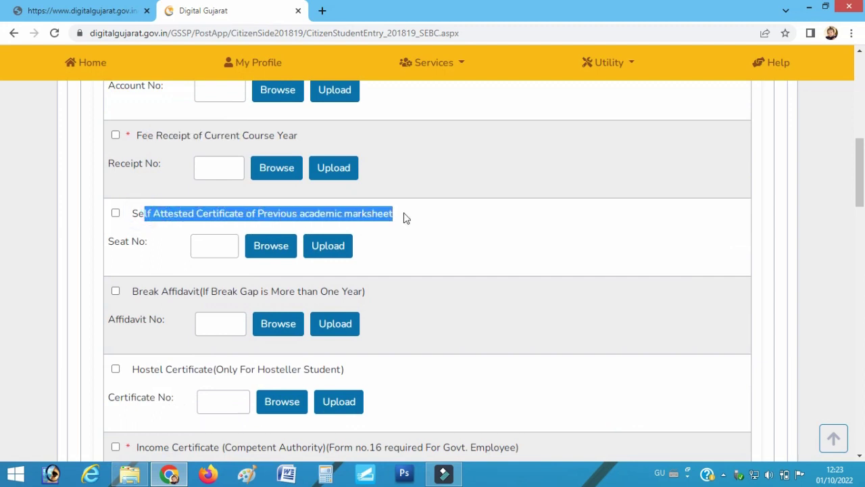
{"action": "scroll", "coordinate": [280, 323], "scroll_direction": "down", "scroll_amount": 4}
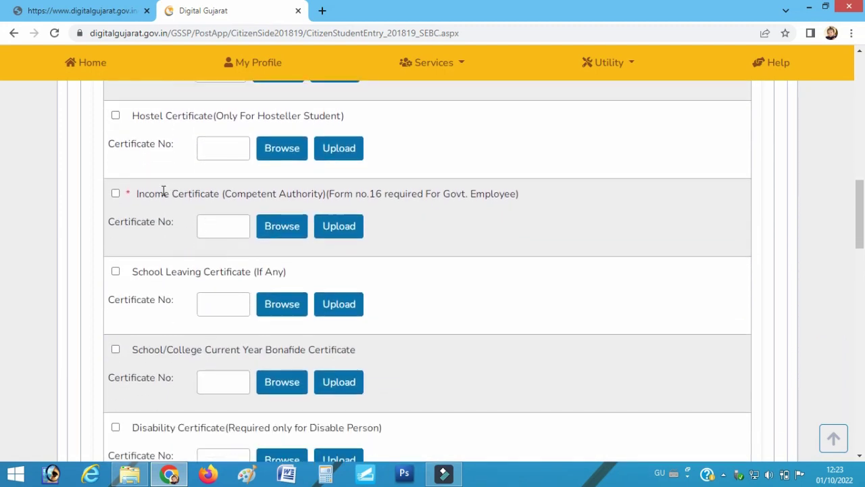
{"action": "left_click_drag", "start_coordinate": [165, 194], "coordinate": [231, 193]}
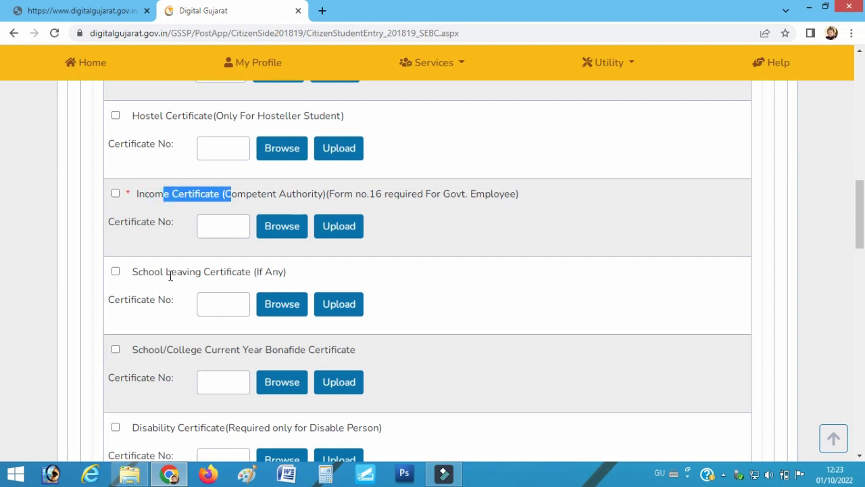
{"action": "left_click_drag", "start_coordinate": [165, 272], "coordinate": [232, 273]}
{"action": "scroll", "coordinate": [233, 342], "scroll_direction": "down", "scroll_amount": 2}
{"action": "scroll", "coordinate": [233, 343], "scroll_direction": "down", "scroll_amount": 1}
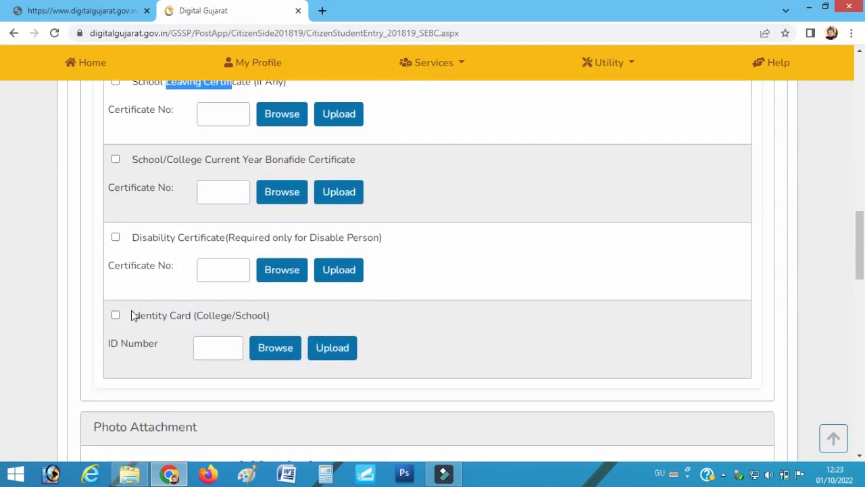
{"action": "left_click_drag", "start_coordinate": [133, 316], "coordinate": [198, 311]}
{"action": "scroll", "coordinate": [322, 355], "scroll_direction": "down", "scroll_amount": 2}
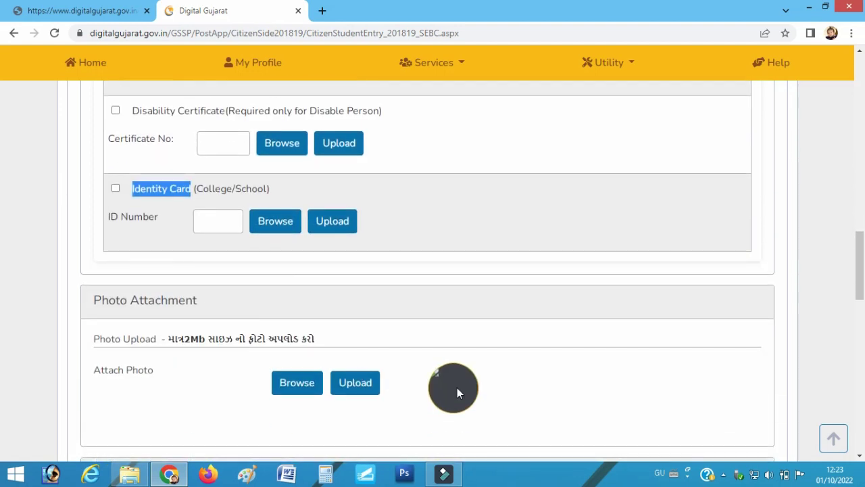
{"action": "scroll", "coordinate": [253, 390], "scroll_direction": "down", "scroll_amount": 6}
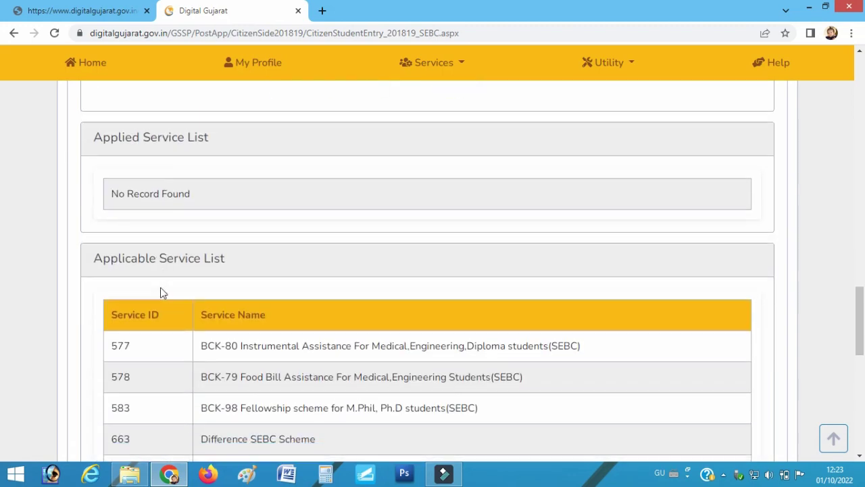
{"action": "scroll", "coordinate": [189, 312], "scroll_direction": "down", "scroll_amount": 3}
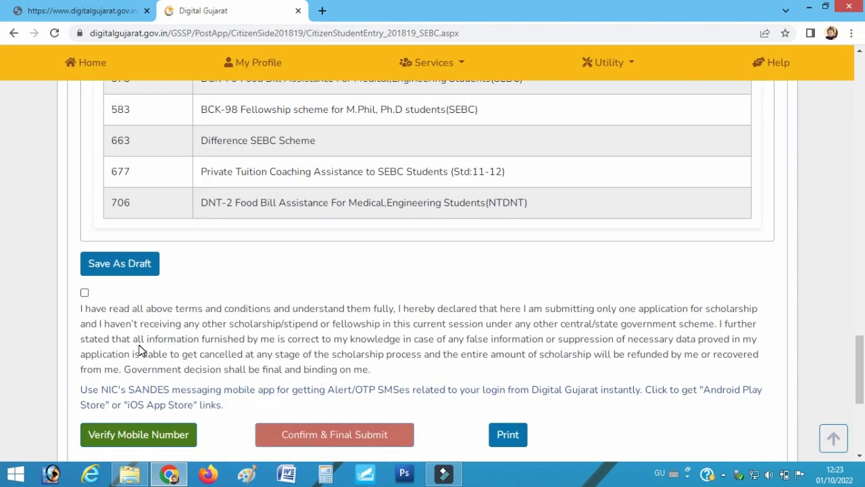
{"action": "scroll", "coordinate": [139, 349], "scroll_direction": "up", "scroll_amount": 15}
{"action": "scroll", "coordinate": [194, 346], "scroll_direction": "up", "scroll_amount": 4}
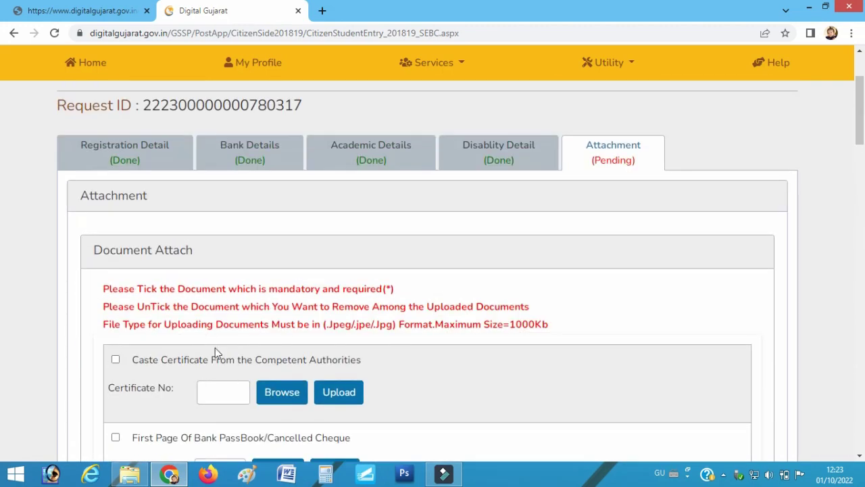
{"action": "left_click", "coordinate": [223, 389]}
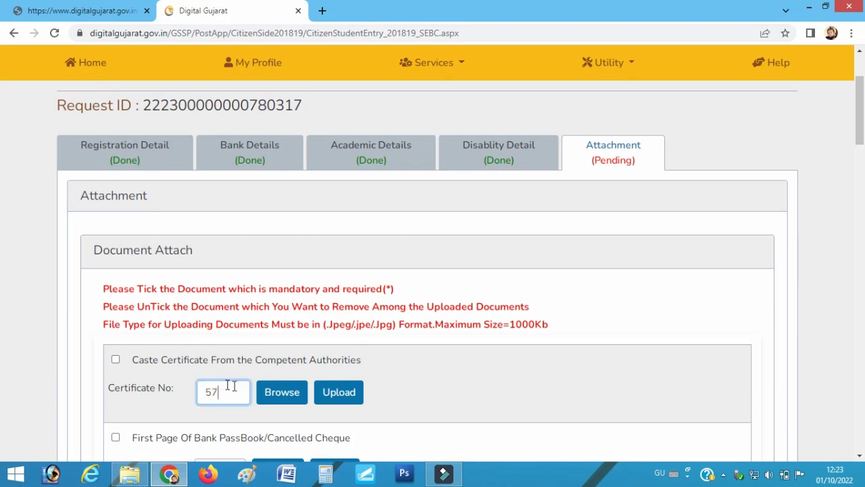
{"action": "left_click", "coordinate": [269, 396]}
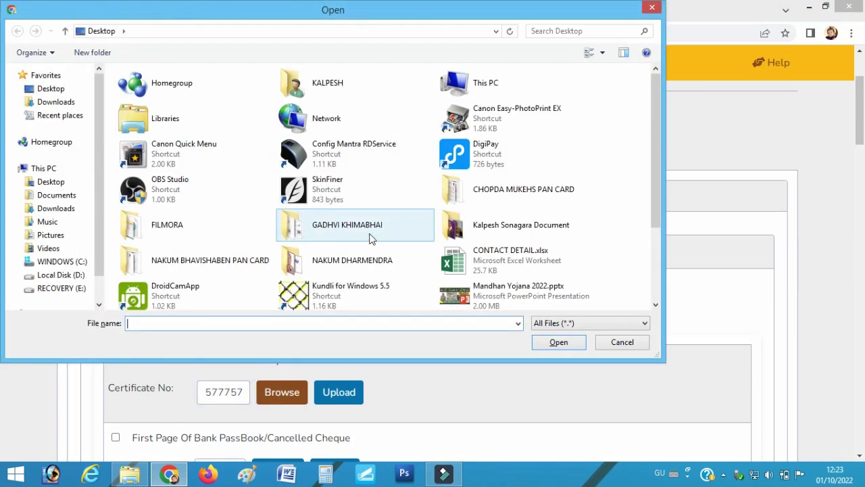
{"action": "scroll", "coordinate": [335, 237], "scroll_direction": "down", "scroll_amount": 3}
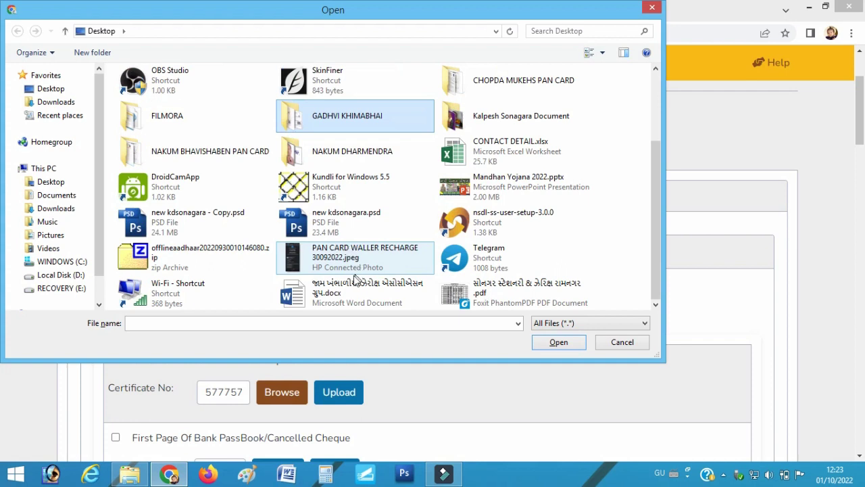
{"action": "double_click", "coordinate": [189, 152]}
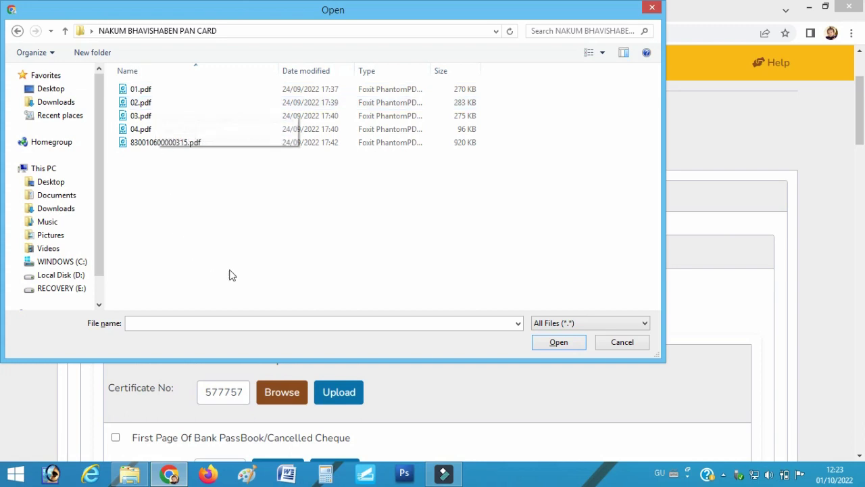
{"action": "double_click", "coordinate": [160, 89]}
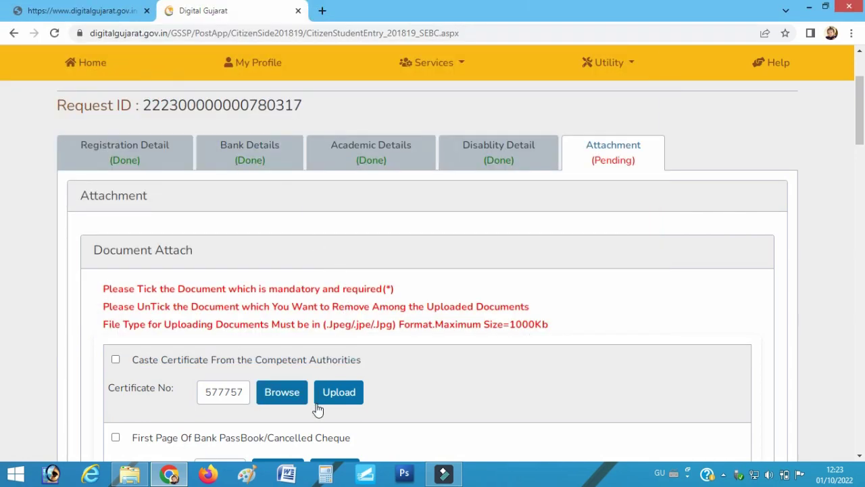
{"action": "left_click", "coordinate": [278, 393]}
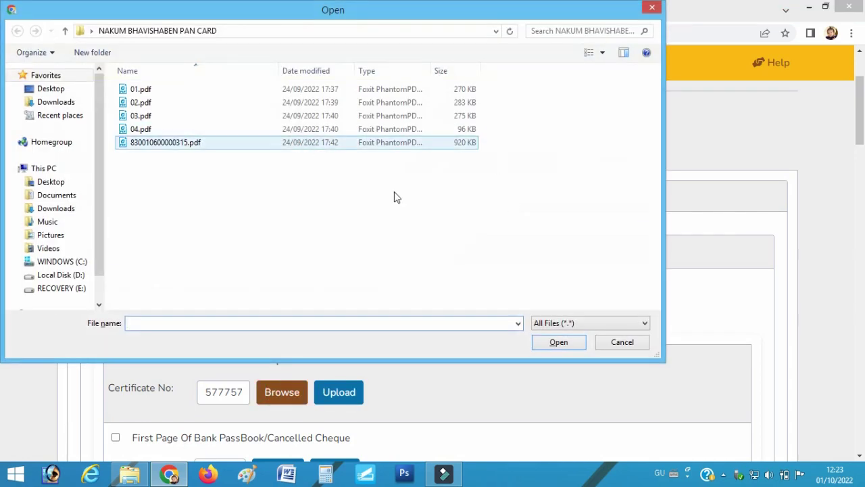
{"action": "left_click", "coordinate": [631, 341]}
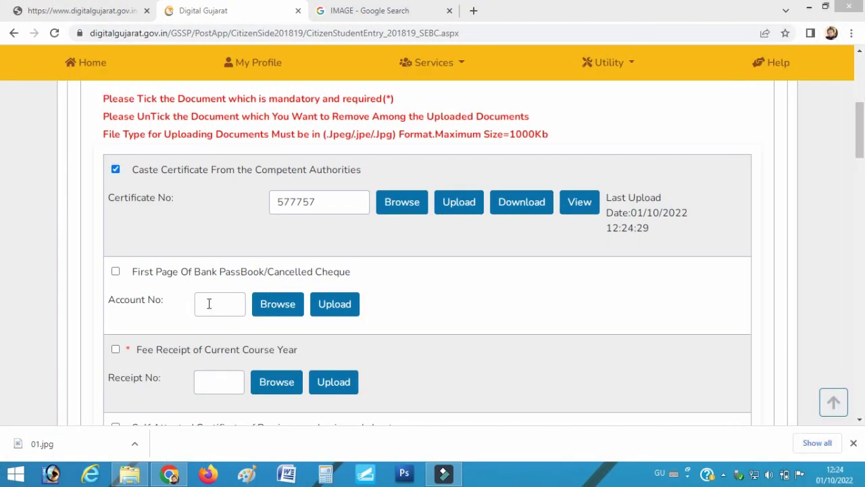
Enter the bank account number and upload 01.jpg as the passbook page
{"action": "left_click", "coordinate": [215, 299]}
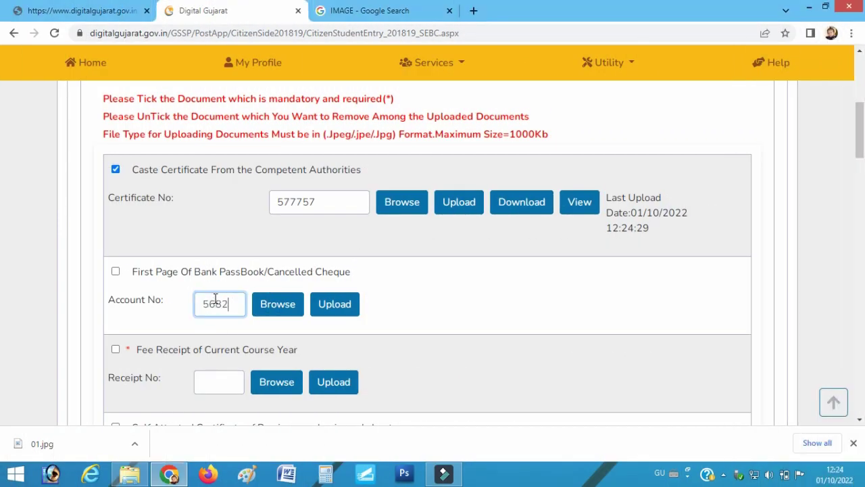
{"action": "left_click", "coordinate": [285, 313]}
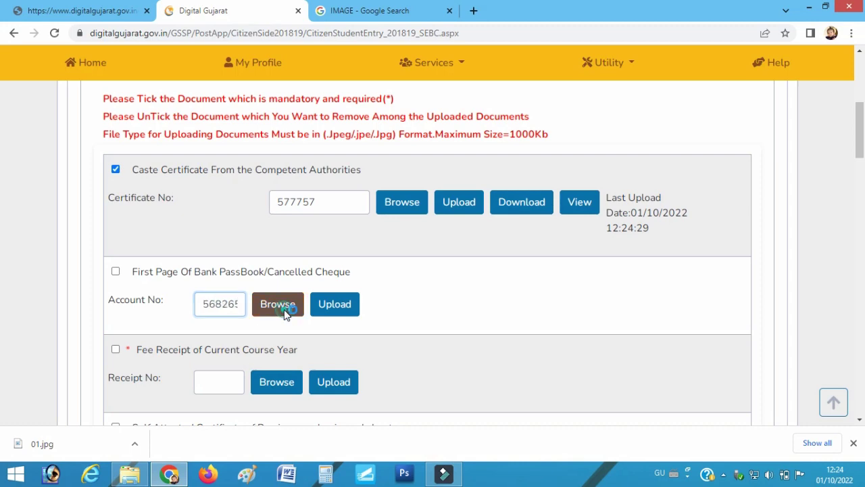
{"action": "scroll", "coordinate": [203, 237], "scroll_direction": "down", "scroll_amount": 3}
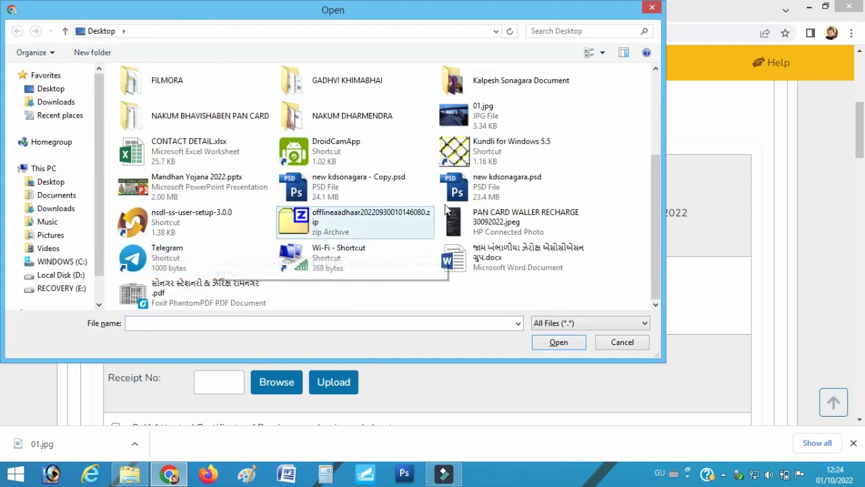
{"action": "double_click", "coordinate": [475, 116]}
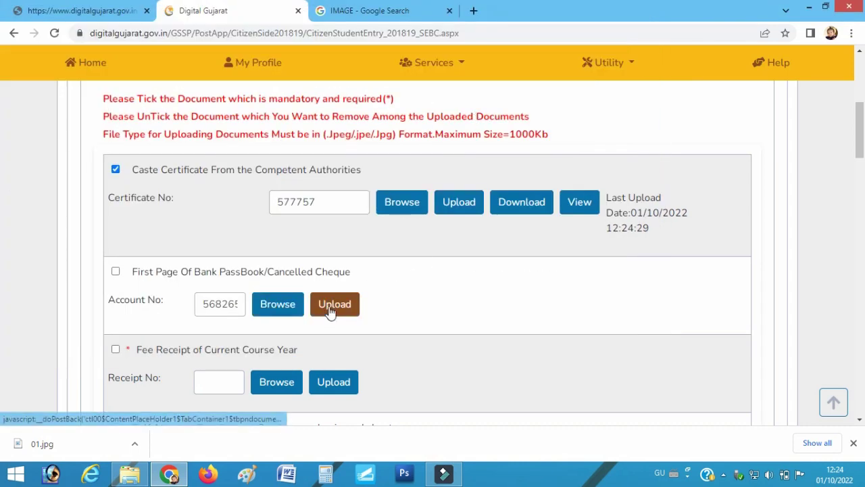
{"action": "left_click", "coordinate": [330, 311]}
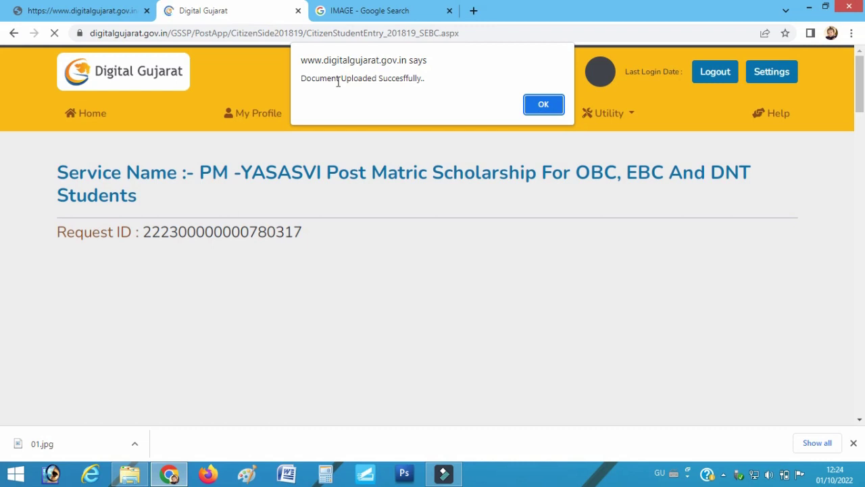
{"action": "left_click", "coordinate": [544, 104]}
{"action": "scroll", "coordinate": [355, 342], "scroll_direction": "down", "scroll_amount": 10}
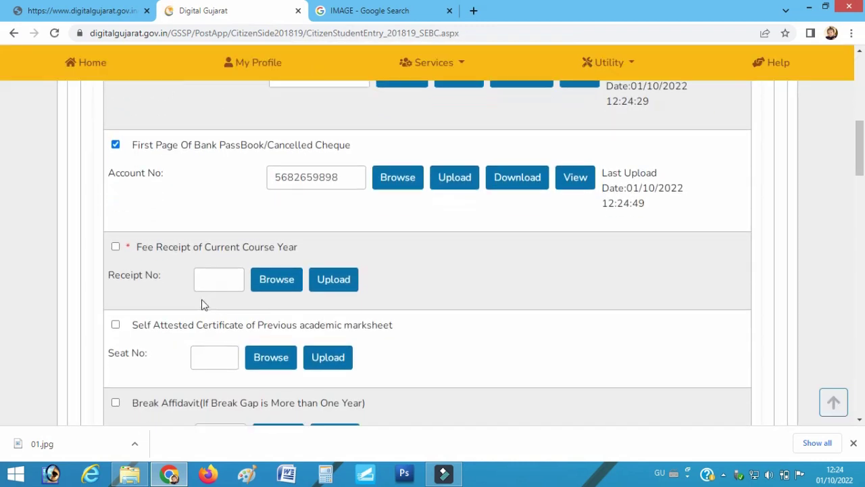
Upload 01.jpg as the Fee Receipt with receipt number 5698
{"action": "left_click", "coordinate": [216, 282]}
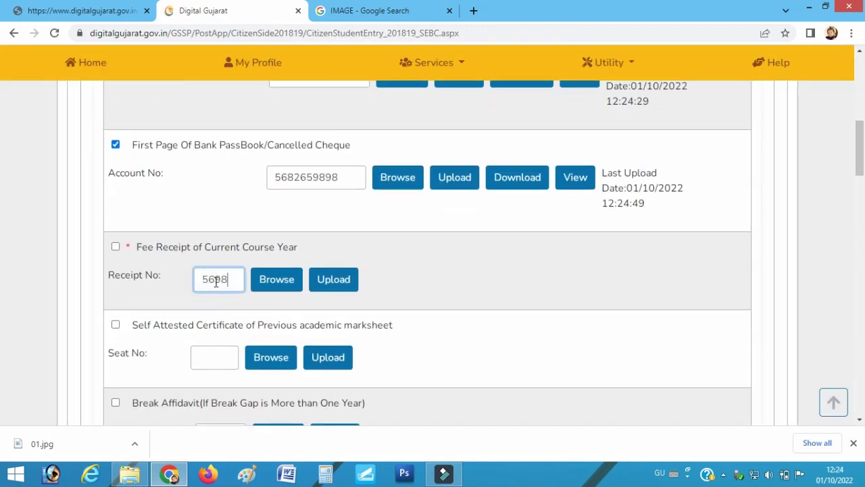
{"action": "left_click", "coordinate": [277, 286]}
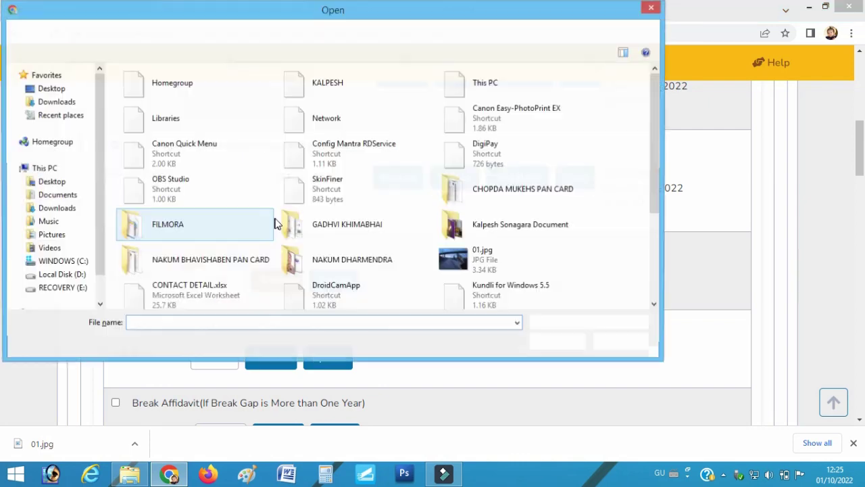
{"action": "left_click", "coordinate": [508, 248]}
{"action": "double_click", "coordinate": [482, 266]}
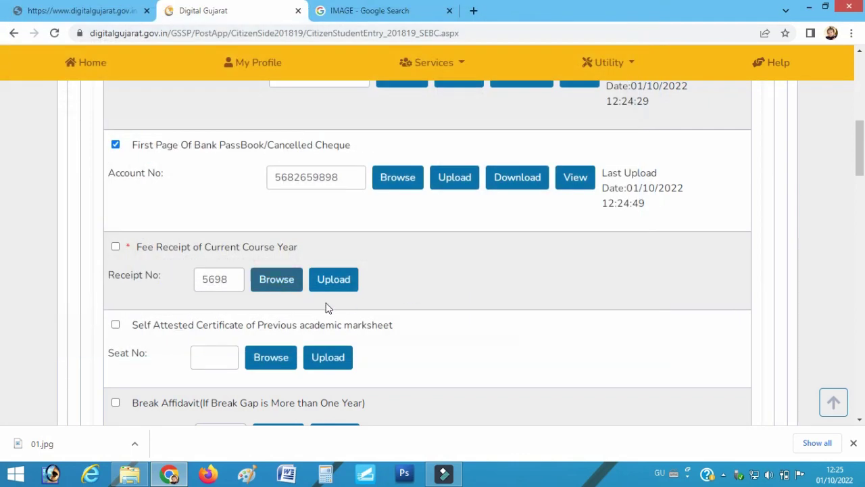
{"action": "left_click", "coordinate": [343, 281]}
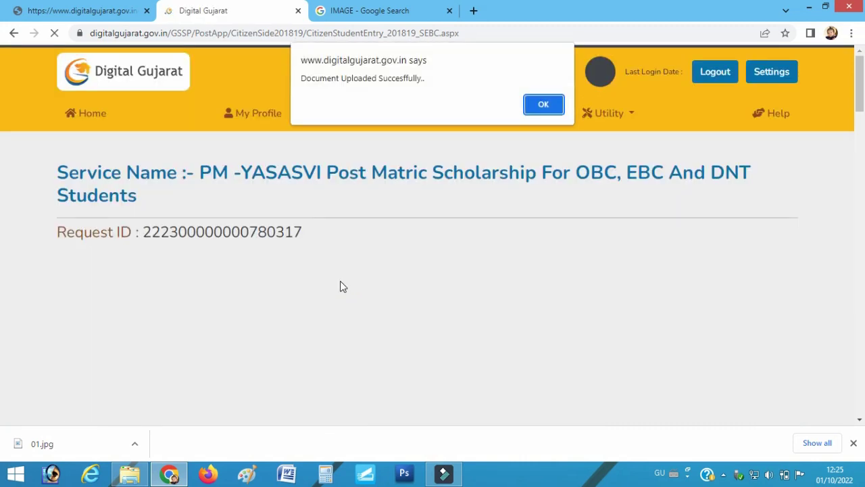
{"action": "left_click", "coordinate": [551, 108]}
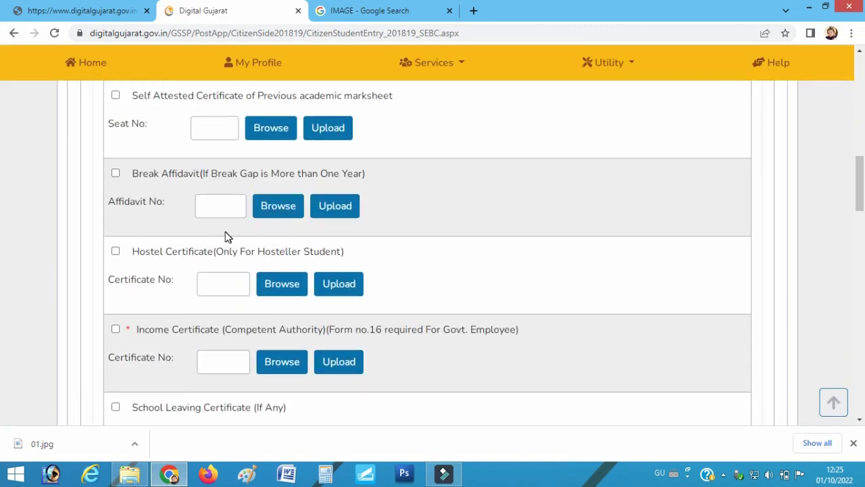
Enter the marksheet seat number and upload 01.jpg as the previous academic marksheet
{"action": "scroll", "coordinate": [228, 236], "scroll_direction": "up", "scroll_amount": 2}
{"action": "left_click", "coordinate": [211, 253]}
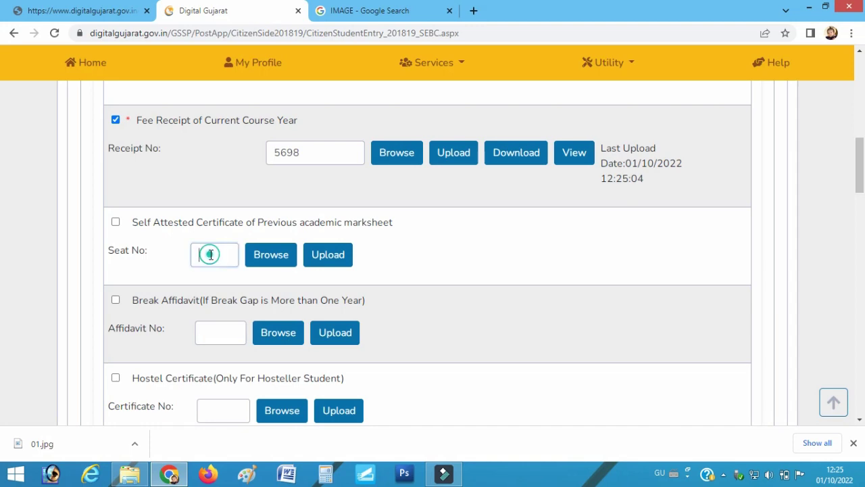
{"action": "type", "text": "569856"}
{"action": "left_click", "coordinate": [264, 257]}
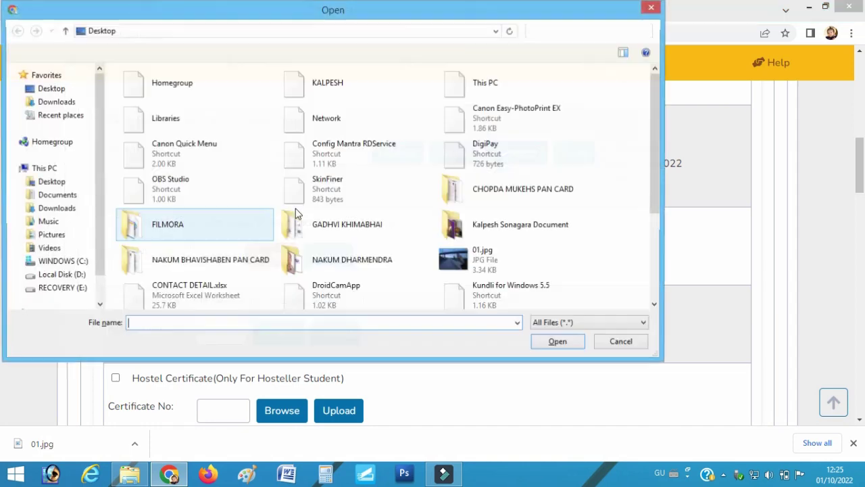
{"action": "left_click", "coordinate": [471, 260]}
{"action": "double_click", "coordinate": [472, 260]}
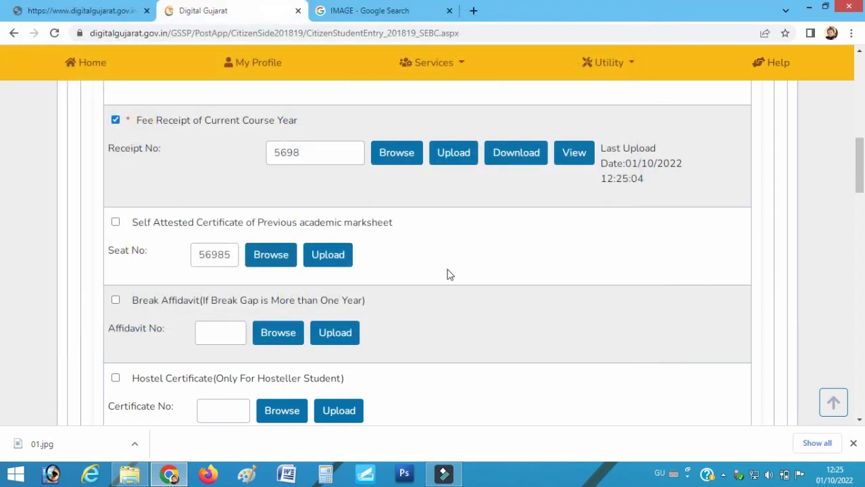
{"action": "left_click", "coordinate": [344, 254]}
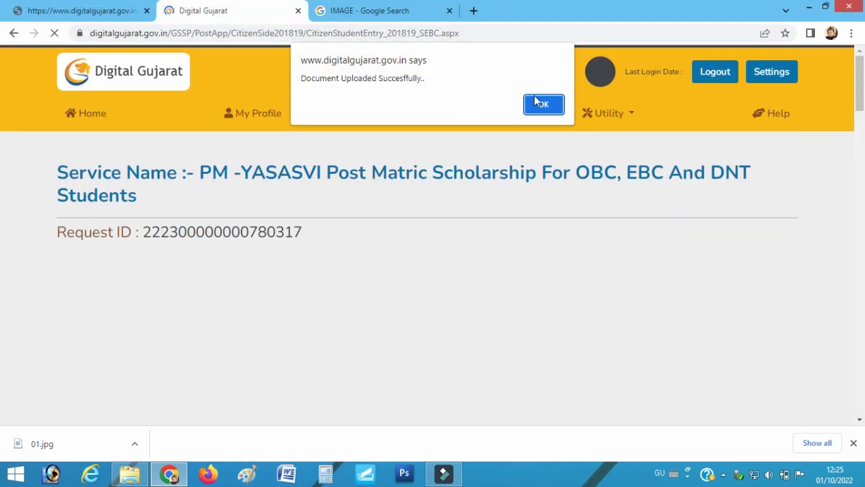
{"action": "left_click", "coordinate": [542, 104]}
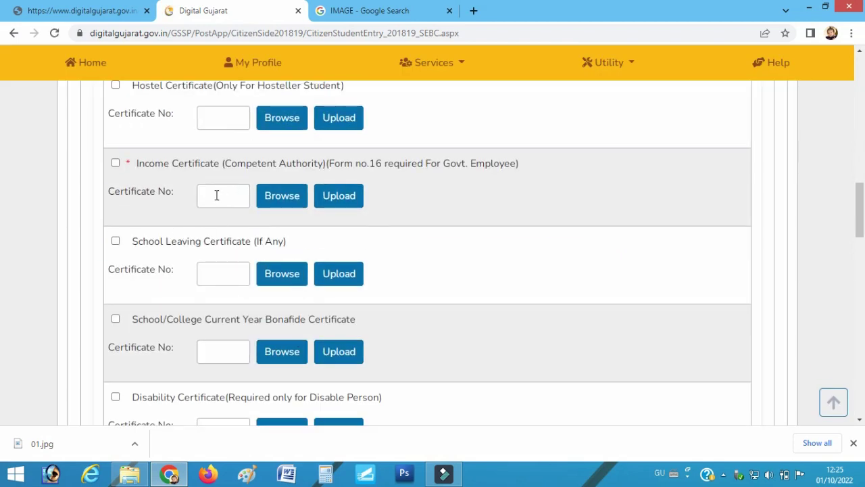
{"action": "left_click", "coordinate": [217, 195]}
Upload 01.jpg as the Income Certificate with certificate number 5689
{"action": "left_click", "coordinate": [275, 198]}
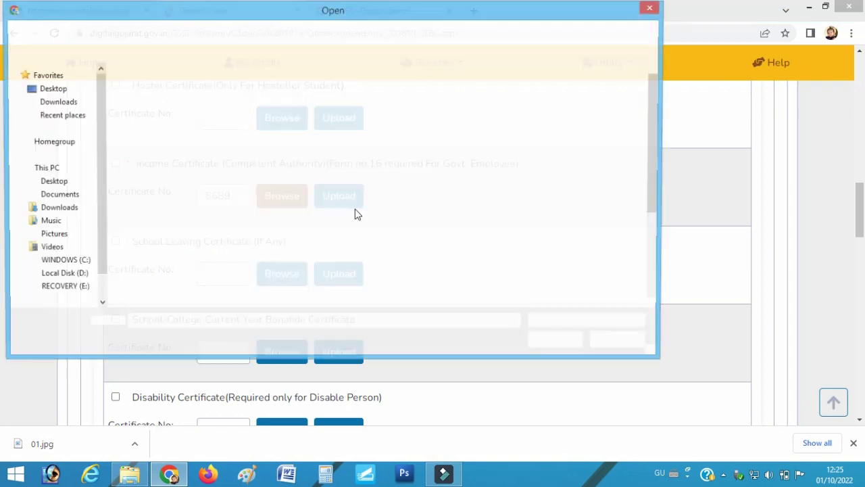
{"action": "left_click", "coordinate": [483, 267]}
{"action": "double_click", "coordinate": [483, 267]}
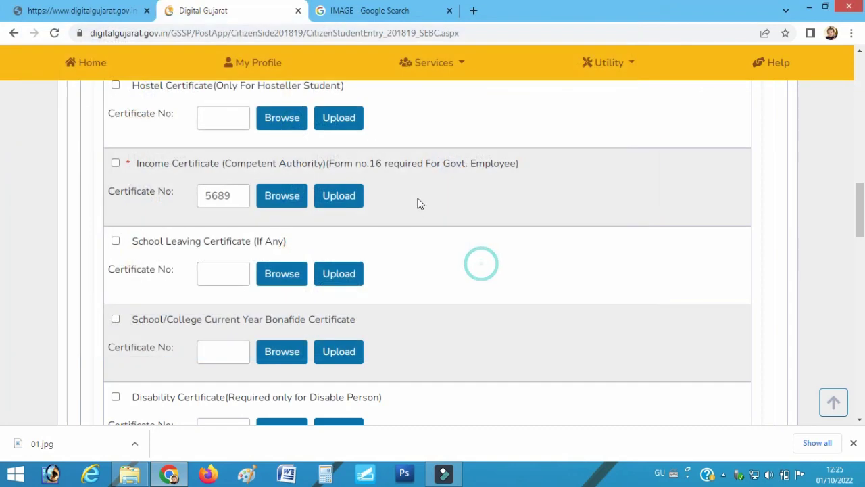
{"action": "left_click", "coordinate": [329, 191]}
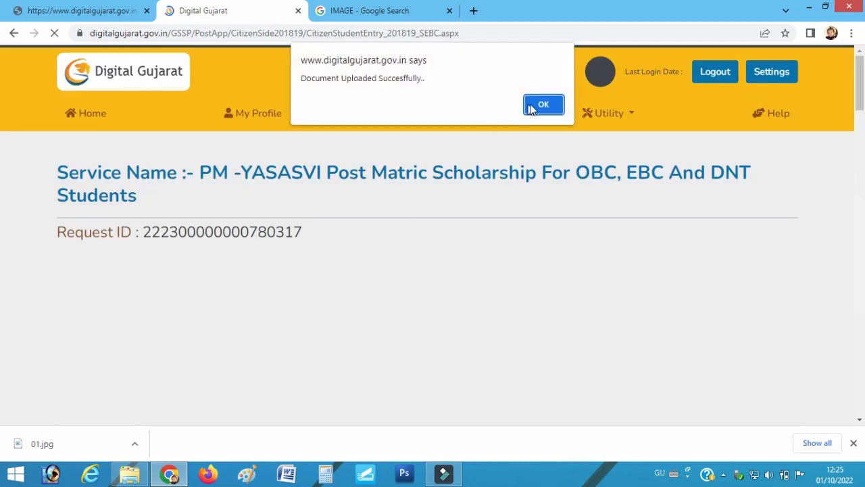
{"action": "left_click", "coordinate": [539, 105]}
{"action": "scroll", "coordinate": [248, 281], "scroll_direction": "down", "scroll_amount": 1}
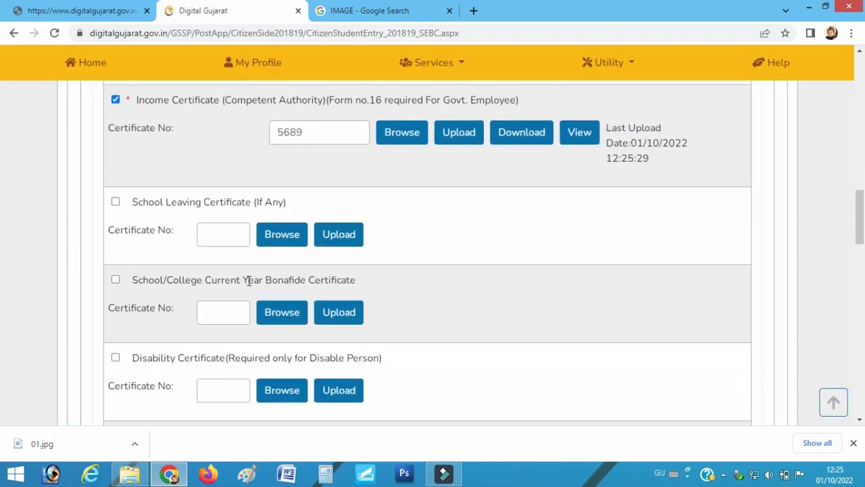
Enter School Leaving Certificate number 569 and upload 01.jpg for it
{"action": "left_click", "coordinate": [221, 238]}
{"action": "type", "text": "569"}
{"action": "left_click", "coordinate": [280, 234]}
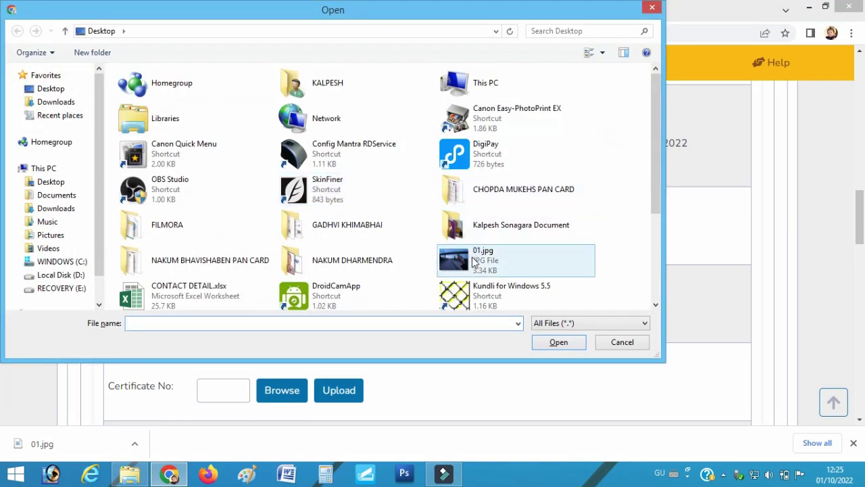
{"action": "left_click", "coordinate": [473, 263]}
{"action": "double_click", "coordinate": [473, 264]}
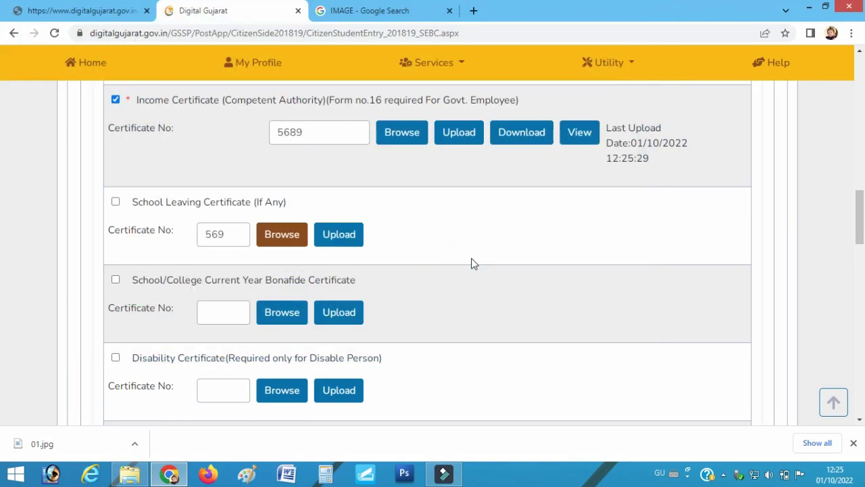
{"action": "left_click", "coordinate": [343, 236]}
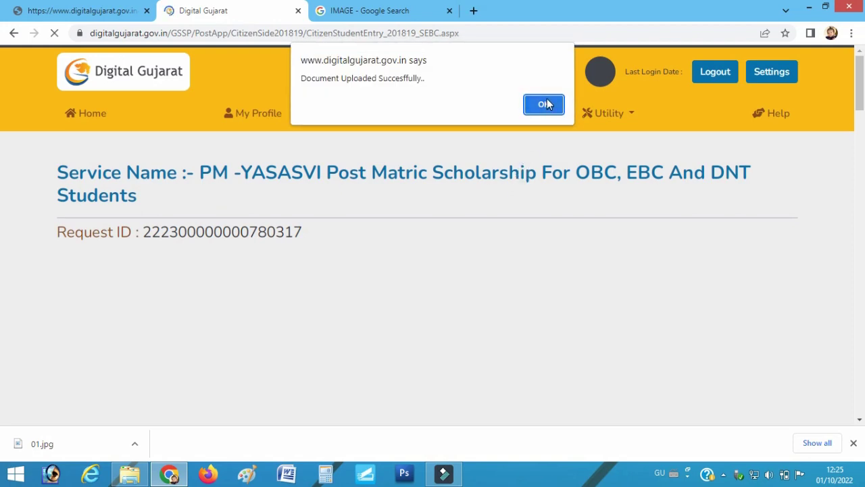
{"action": "left_click", "coordinate": [544, 105]}
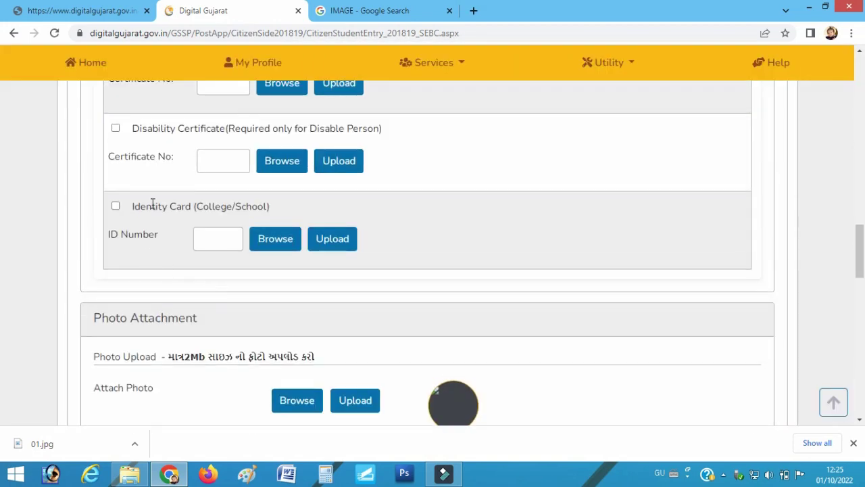
Enter the identity card ID number and upload 01.jpg as the College/School Identity Card
{"action": "left_click_drag", "start_coordinate": [133, 209], "coordinate": [193, 211]}
{"action": "left_click", "coordinate": [215, 249]}
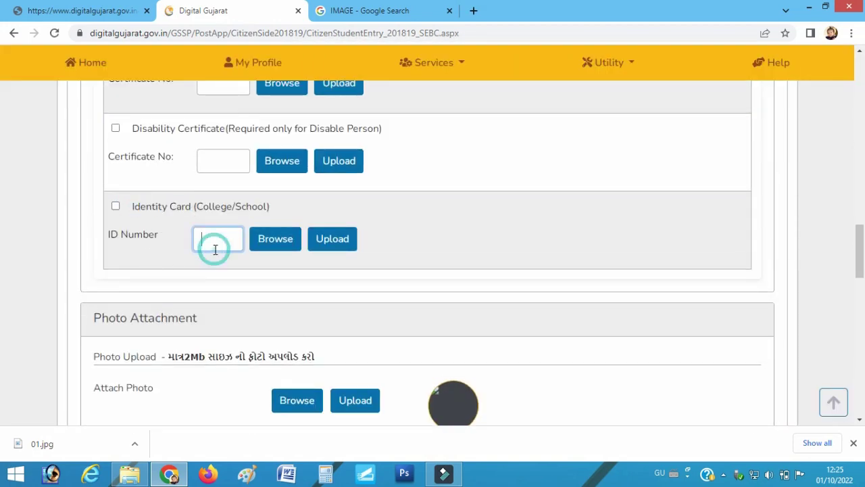
{"action": "type", "text": "569859689"}
{"action": "left_click", "coordinate": [292, 239]}
{"action": "left_click", "coordinate": [463, 270]}
{"action": "double_click", "coordinate": [462, 270]}
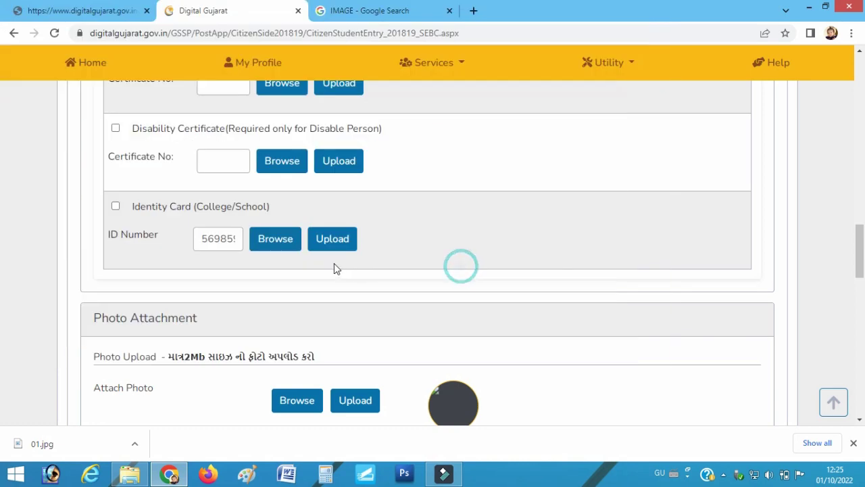
{"action": "left_click", "coordinate": [329, 245]}
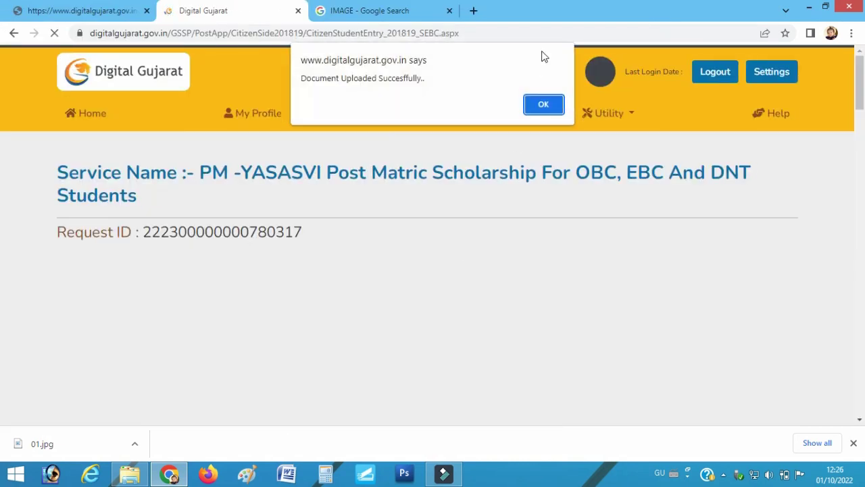
{"action": "left_click", "coordinate": [543, 107]}
{"action": "scroll", "coordinate": [318, 247], "scroll_direction": "up", "scroll_amount": 10}
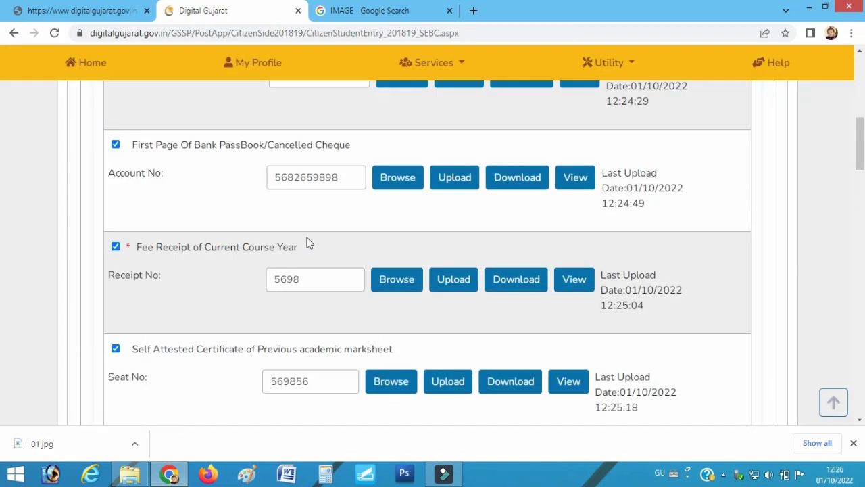
{"action": "scroll", "coordinate": [304, 118], "scroll_direction": "up", "scroll_amount": 4}
{"action": "scroll", "coordinate": [311, 149], "scroll_direction": "down", "scroll_amount": 13}
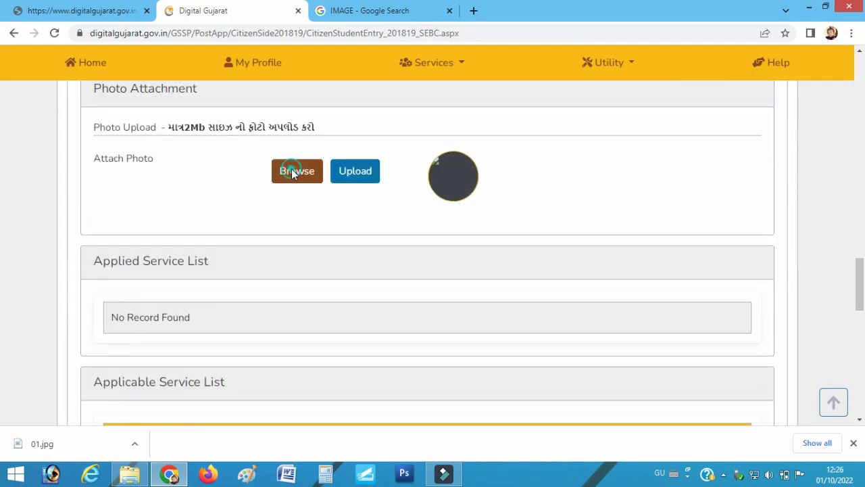
Upload 01.jpg as the applicant photo under Photo Attachment
{"action": "left_click", "coordinate": [292, 173]}
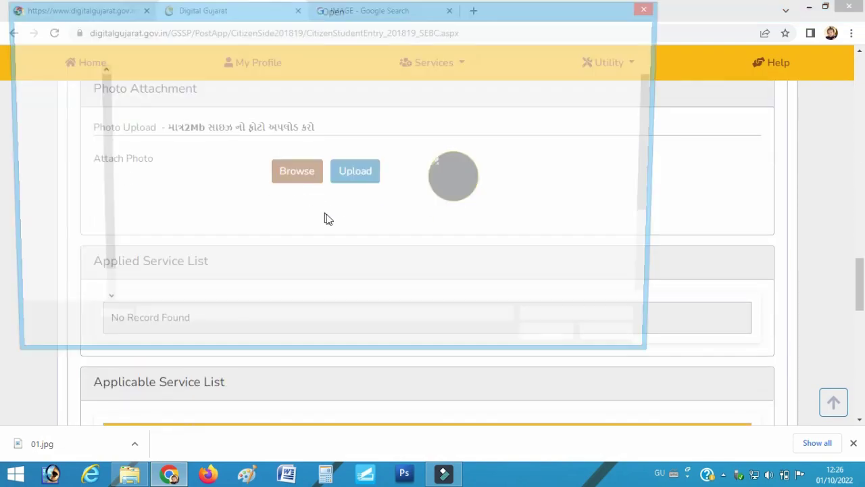
{"action": "double_click", "coordinate": [452, 257]}
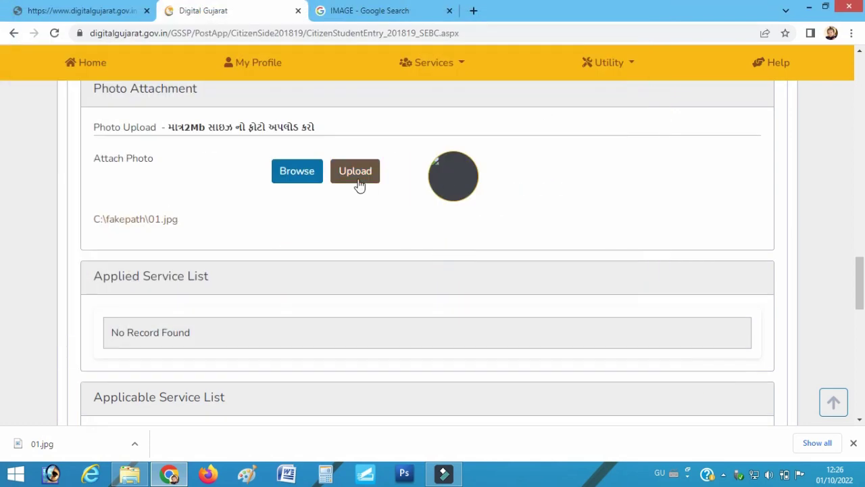
{"action": "left_click", "coordinate": [359, 177]}
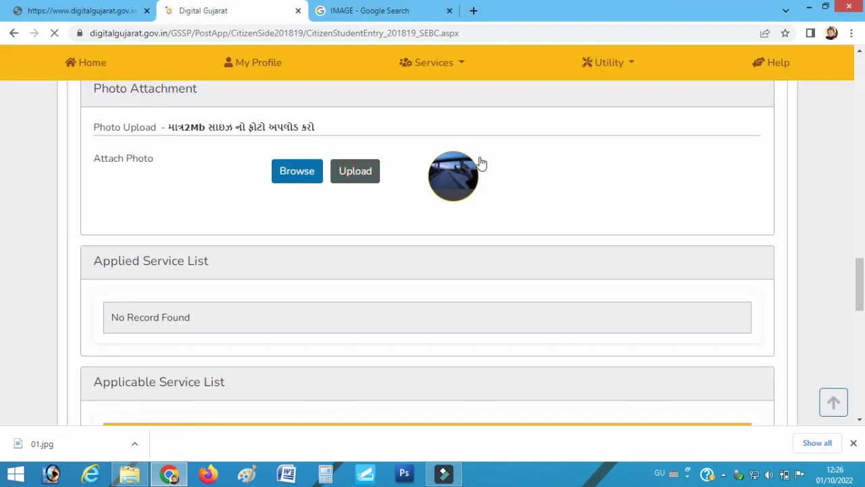
Save the scholarship application as a draft
{"action": "scroll", "coordinate": [169, 321], "scroll_direction": "down", "scroll_amount": 7}
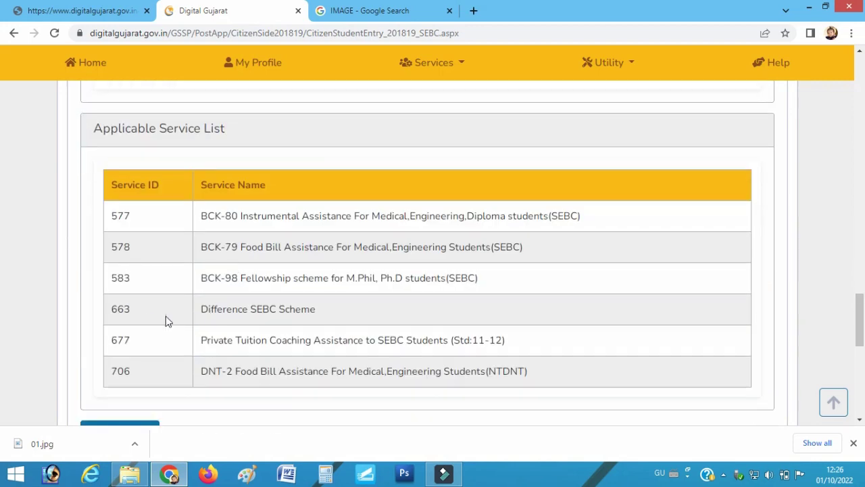
{"action": "left_click", "coordinate": [106, 250]}
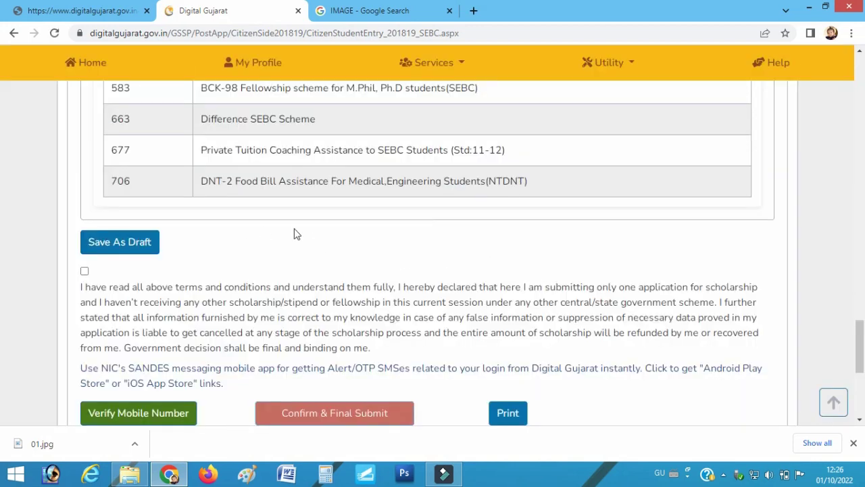
{"action": "scroll", "coordinate": [282, 285], "scroll_direction": "up", "scroll_amount": 12}
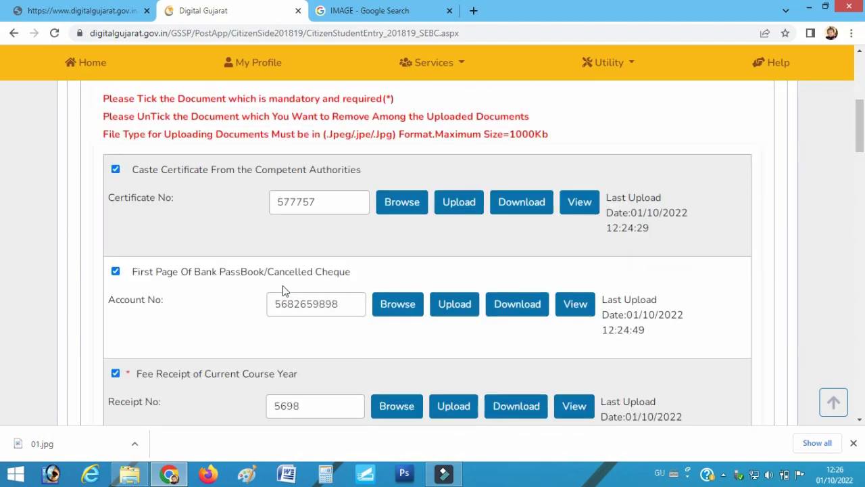
{"action": "scroll", "coordinate": [283, 290], "scroll_direction": "down", "scroll_amount": 10}
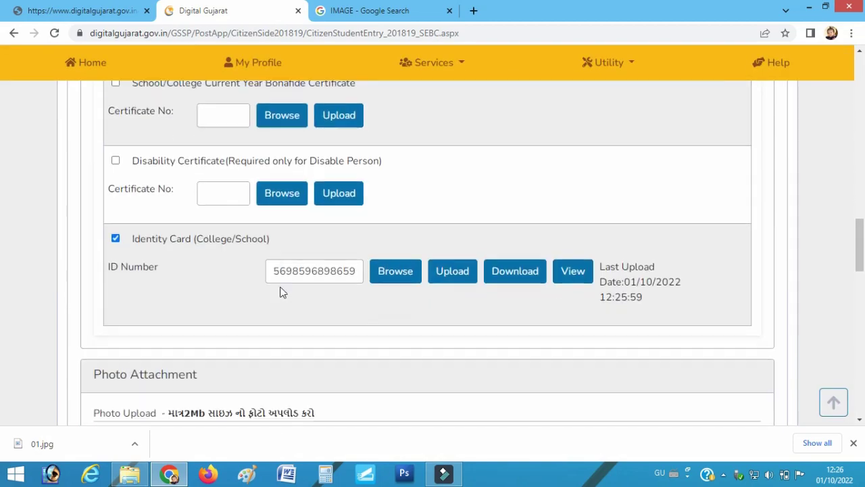
{"action": "scroll", "coordinate": [283, 292], "scroll_direction": "down", "scroll_amount": 8}
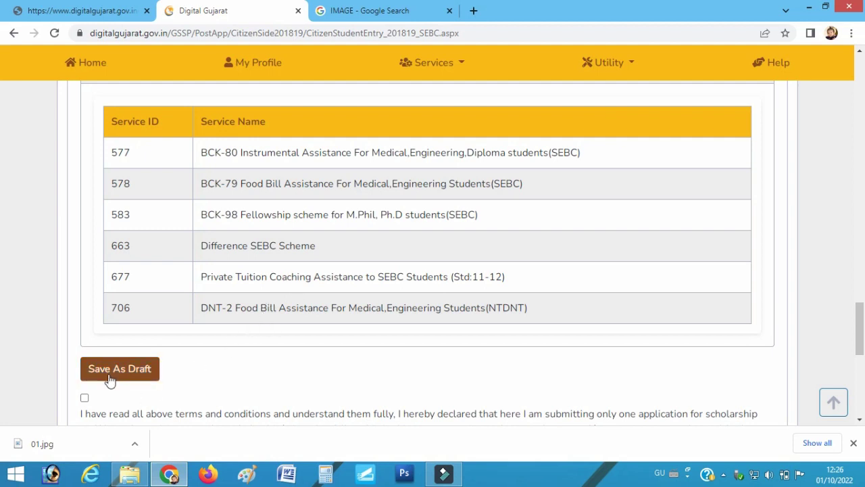
Tick the terms and conditions declaration and close the Google image search tab
{"action": "left_click", "coordinate": [87, 400]}
{"action": "left_click", "coordinate": [84, 399]}
{"action": "scroll", "coordinate": [308, 356], "scroll_direction": "down", "scroll_amount": 4}
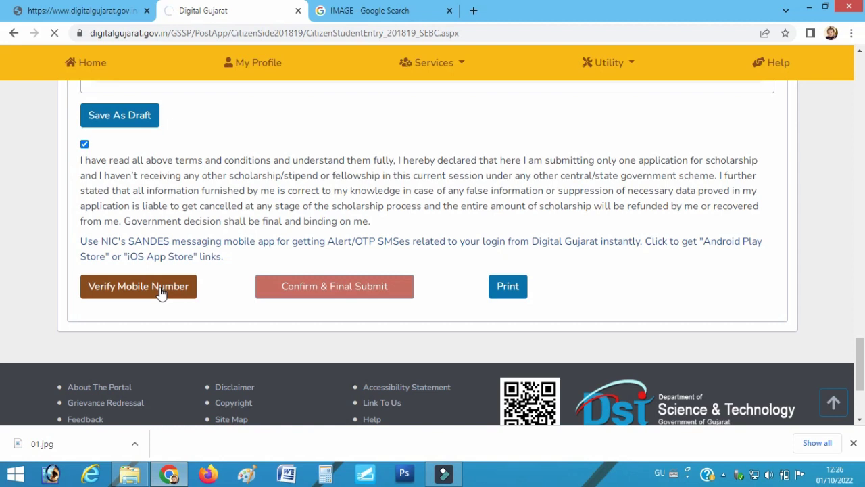
{"action": "left_click", "coordinate": [449, 11]}
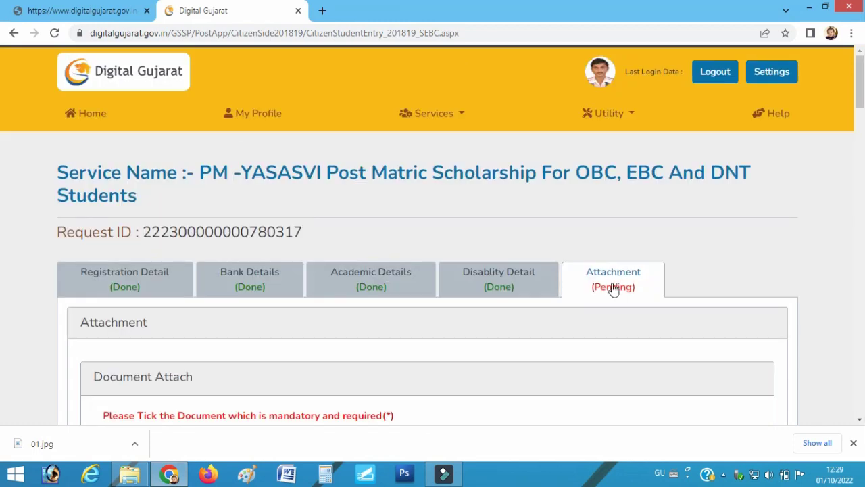
Tick the terms declaration and confirm the mobile number with the SMS verification code
{"action": "scroll", "coordinate": [595, 294], "scroll_direction": "down", "scroll_amount": 10}
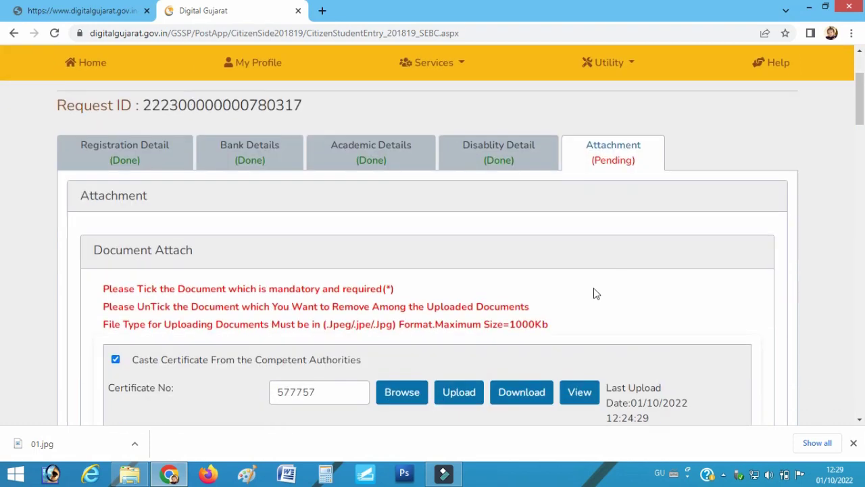
{"action": "scroll", "coordinate": [322, 291], "scroll_direction": "down", "scroll_amount": 20}
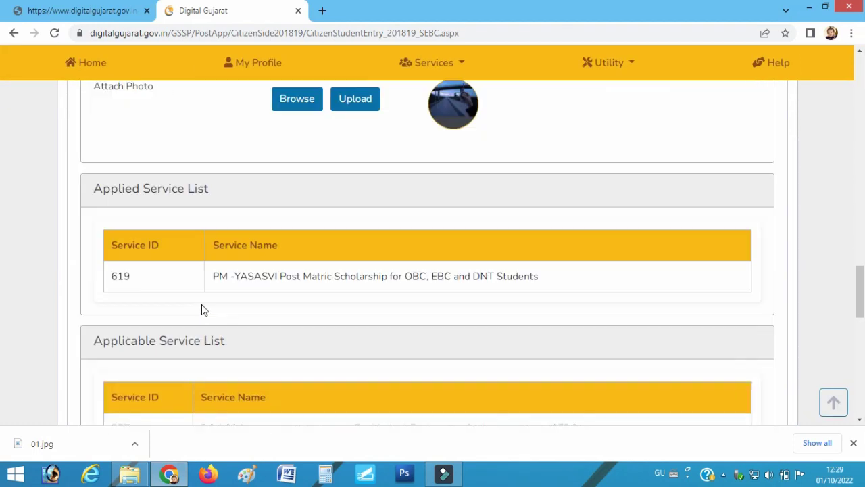
{"action": "scroll", "coordinate": [181, 298], "scroll_direction": "up", "scroll_amount": 3}
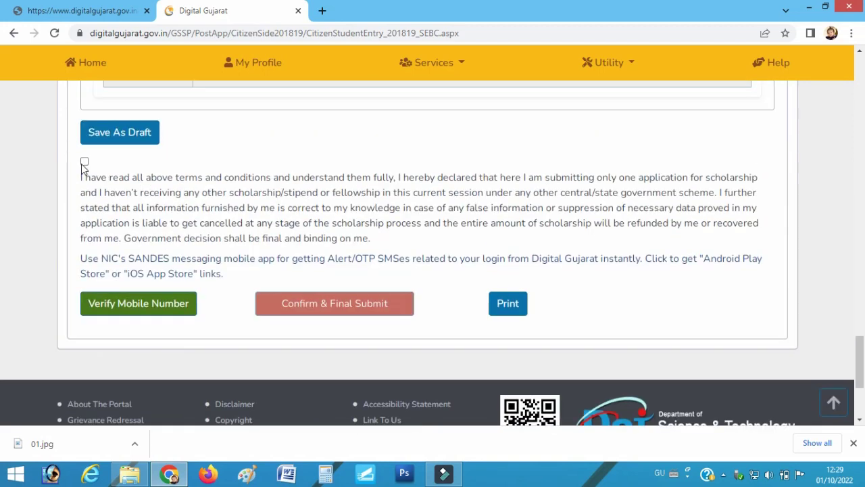
{"action": "left_click", "coordinate": [84, 161]}
{"action": "left_click", "coordinate": [115, 304]}
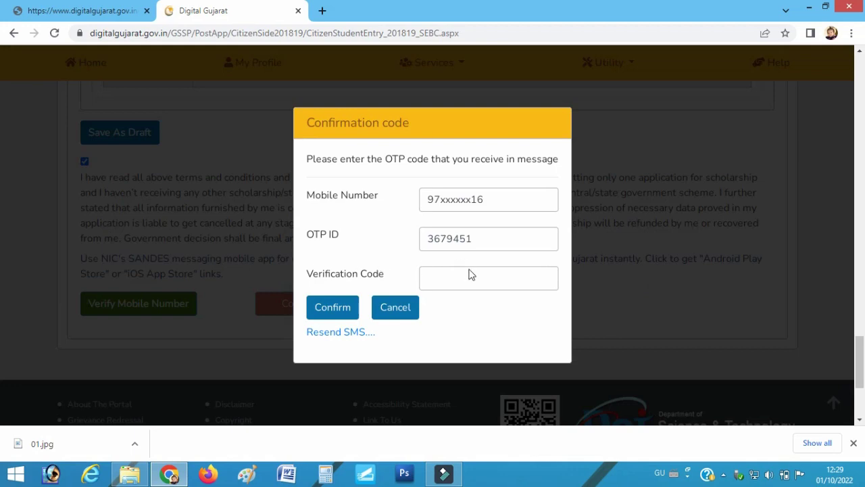
{"action": "left_click", "coordinate": [449, 282]}
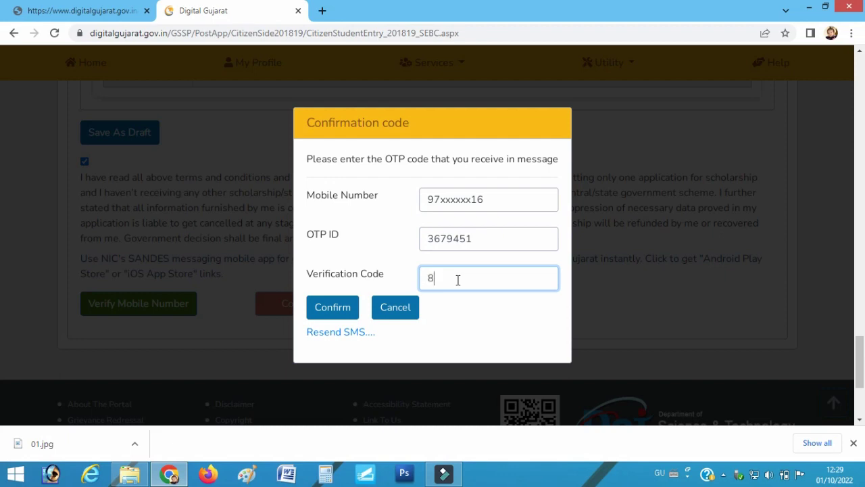
{"action": "left_click", "coordinate": [330, 315]}
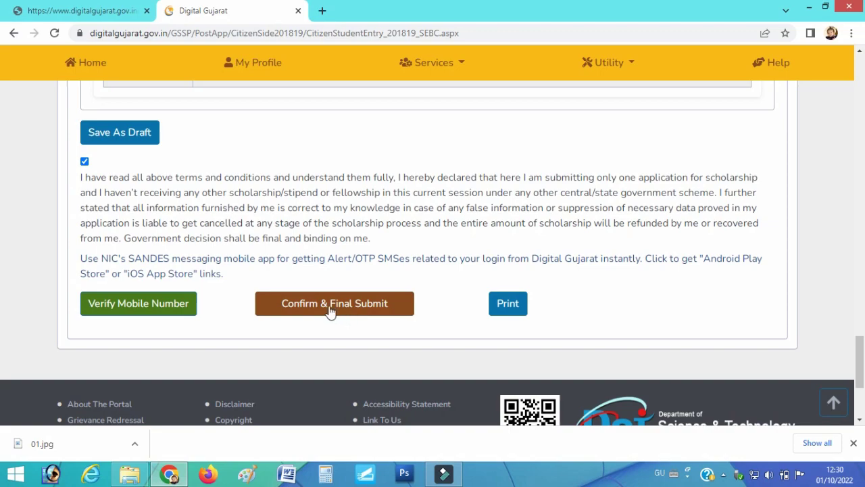
Final-submit the PM-YASASVI application to the institute, accept both alerts, and minimize the print copy
{"action": "scroll", "coordinate": [381, 259], "scroll_direction": "up", "scroll_amount": 10}
{"action": "scroll", "coordinate": [545, 228], "scroll_direction": "up", "scroll_amount": 15}
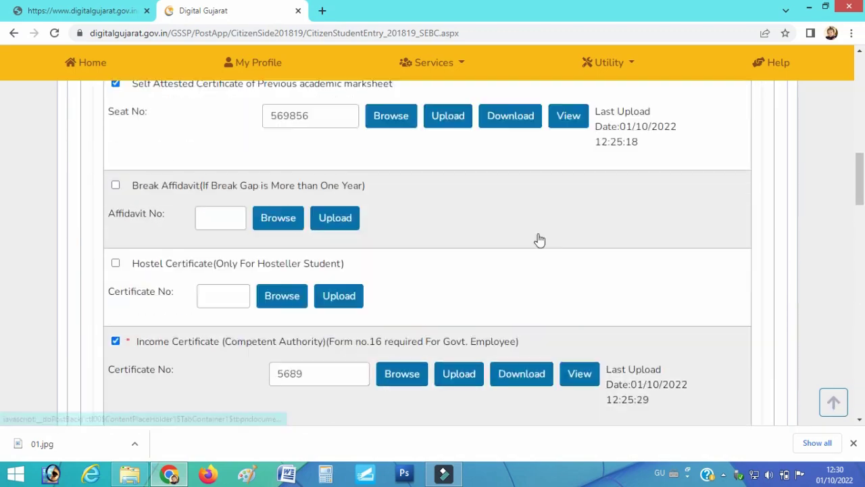
{"action": "scroll", "coordinate": [598, 276], "scroll_direction": "down", "scroll_amount": 20}
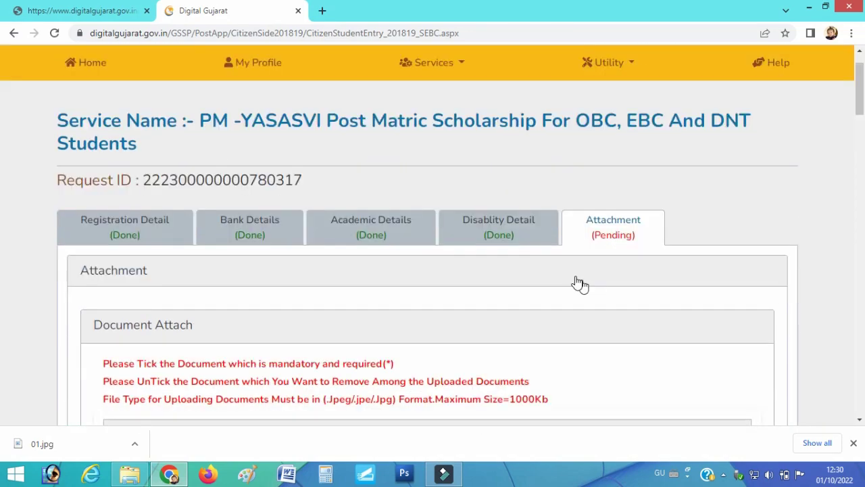
{"action": "scroll", "coordinate": [346, 287], "scroll_direction": "up", "scroll_amount": 1}
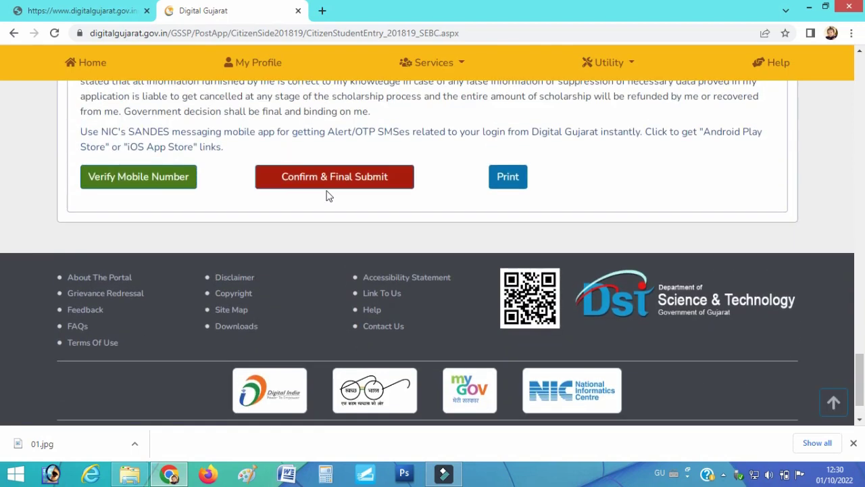
{"action": "left_click", "coordinate": [326, 179]}
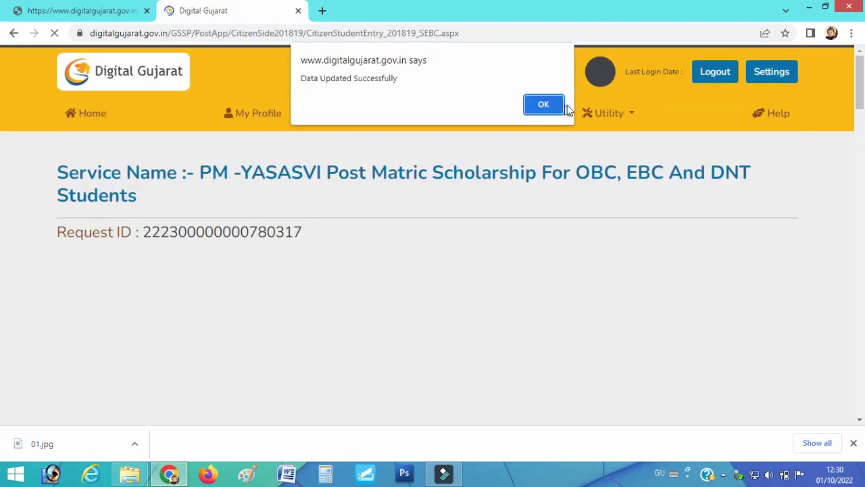
{"action": "left_click", "coordinate": [544, 107]}
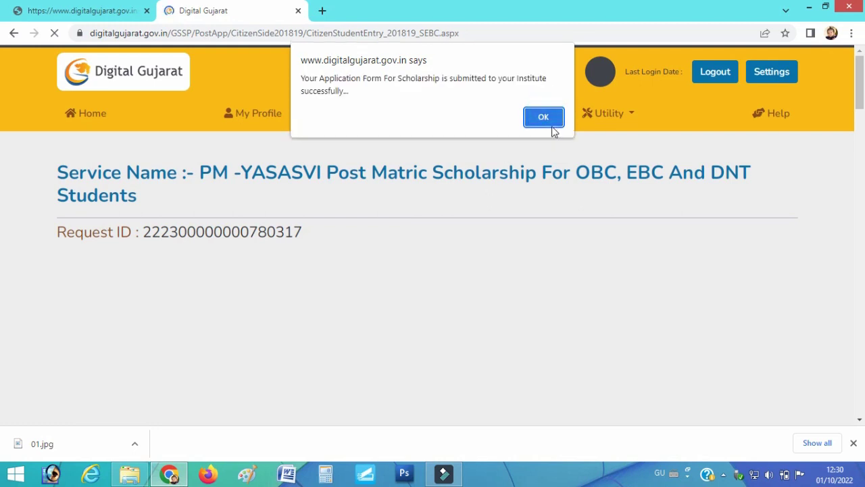
{"action": "left_click", "coordinate": [544, 117]}
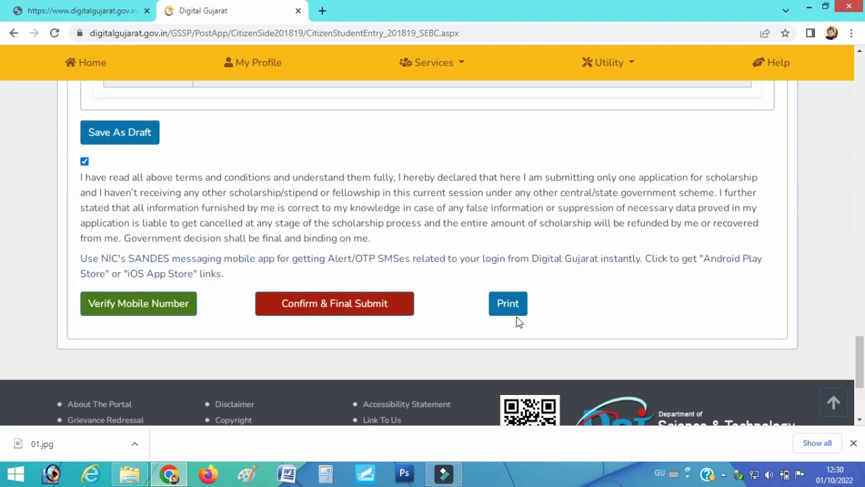
{"action": "left_click", "coordinate": [517, 311]}
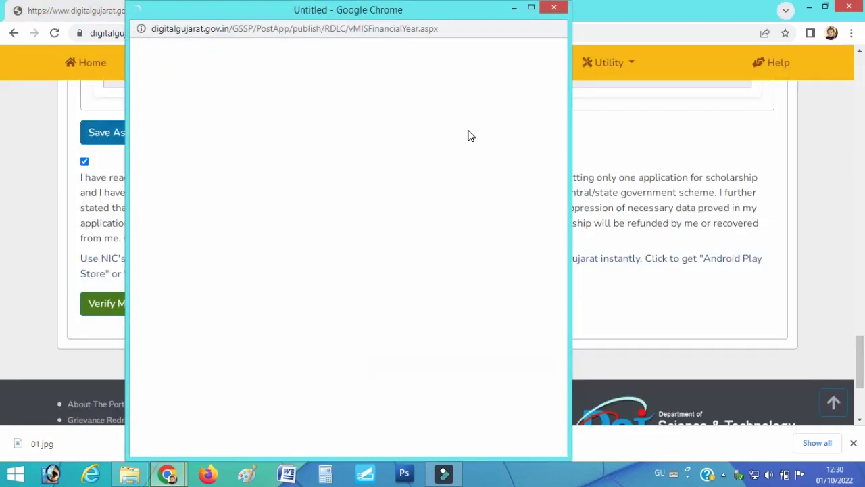
{"action": "left_click", "coordinate": [513, 8]}
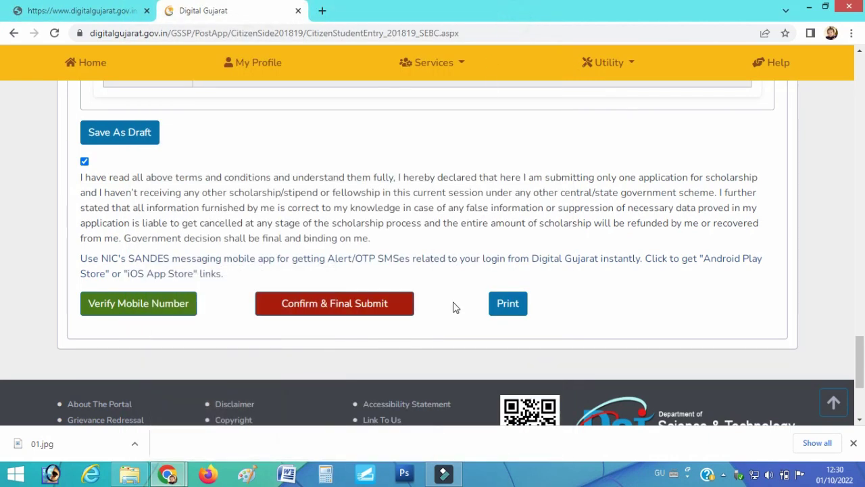